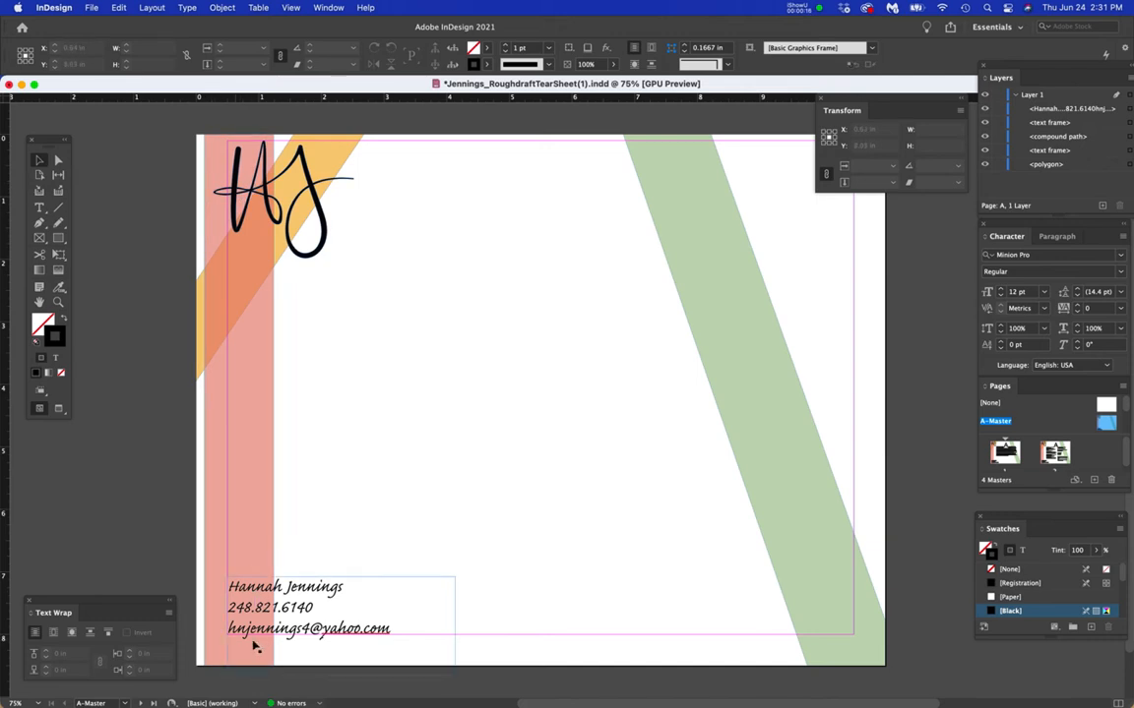
# - Check the font, size and leading of the contact-details text frame on the A-Master page
pyautogui.click(325, 589)
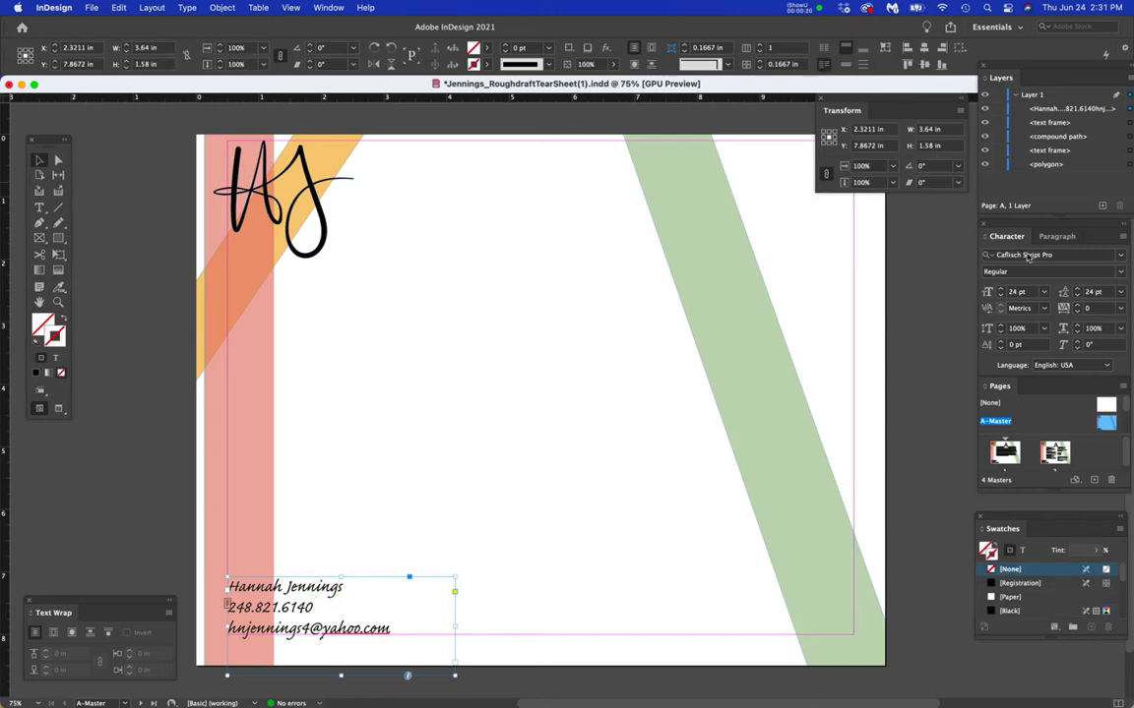
pyautogui.click(1100, 292)
pyautogui.moveTo(1103, 294); pyautogui.dragTo(1081, 295)
pyautogui.click(163, 532)
pyautogui.press('super+minus')
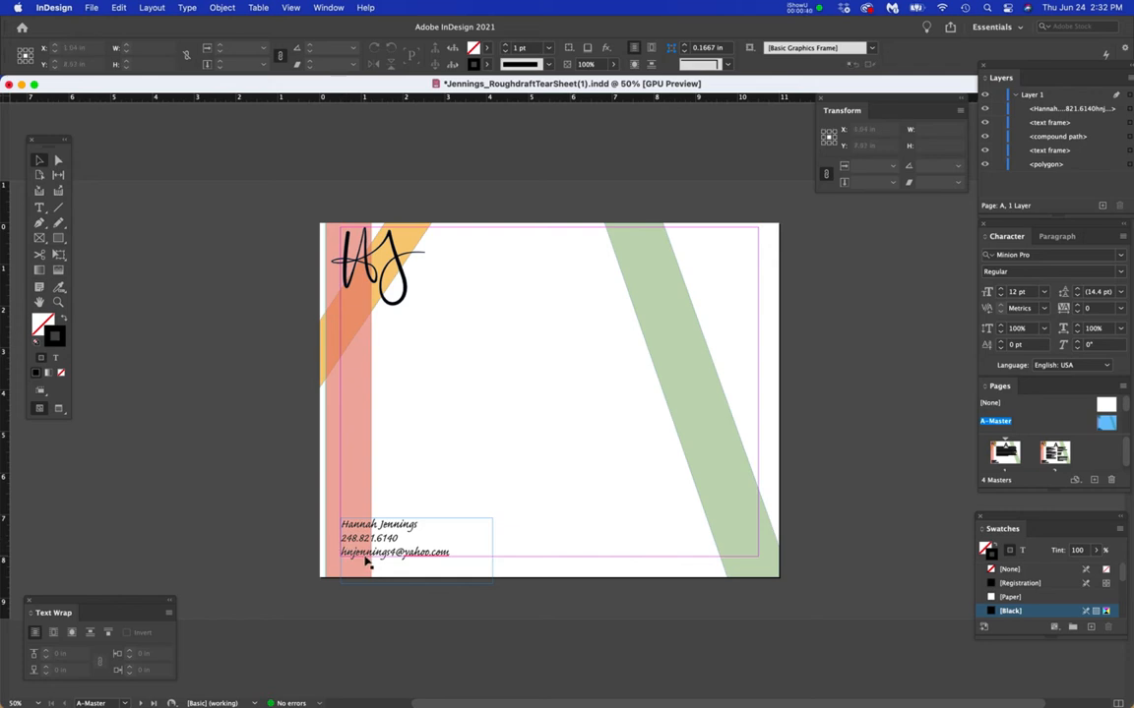
# - Hide the guides and examine the A-Master layout with its logo, colored stripes and contact details
pyautogui.press('super+semicolon')
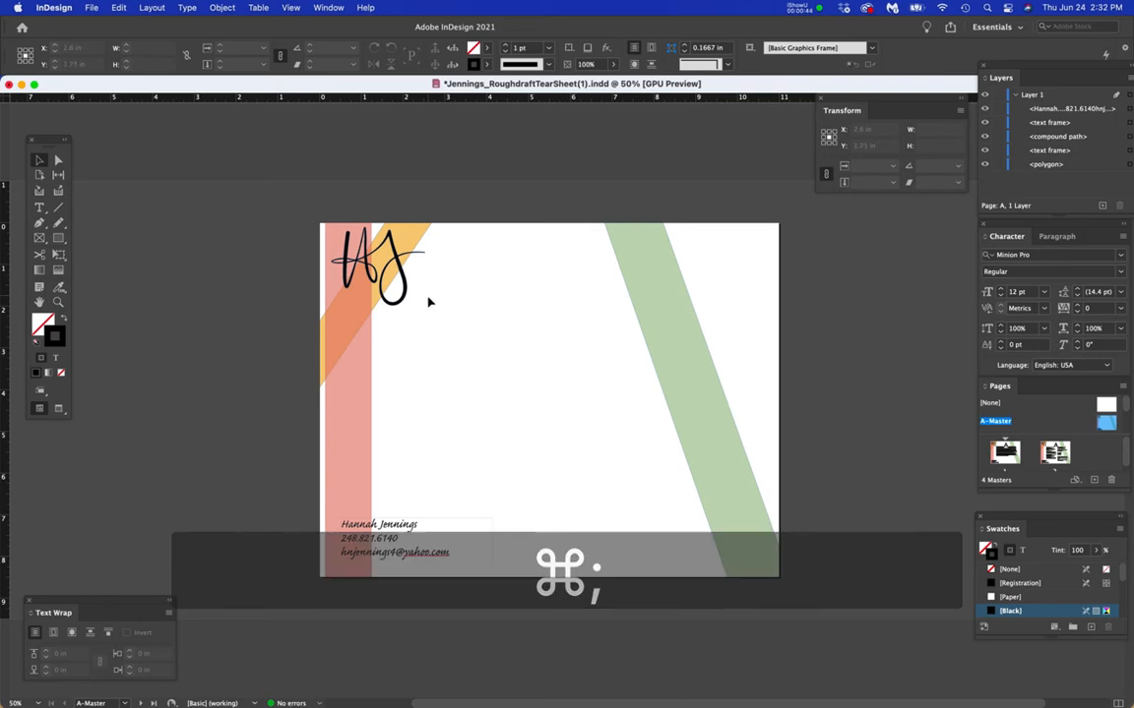
pyautogui.scroll(1, 365, 271)
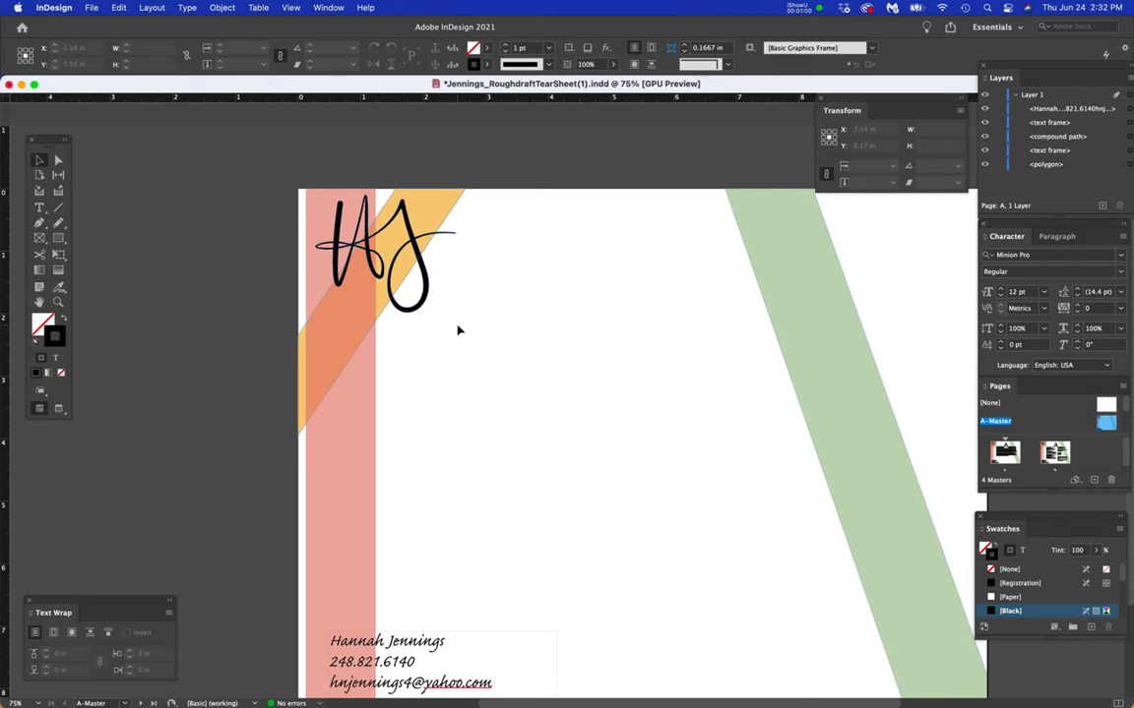
pyautogui.press('super+minus')
pyautogui.moveTo(511, 341); pyautogui.dragTo(433, 358)
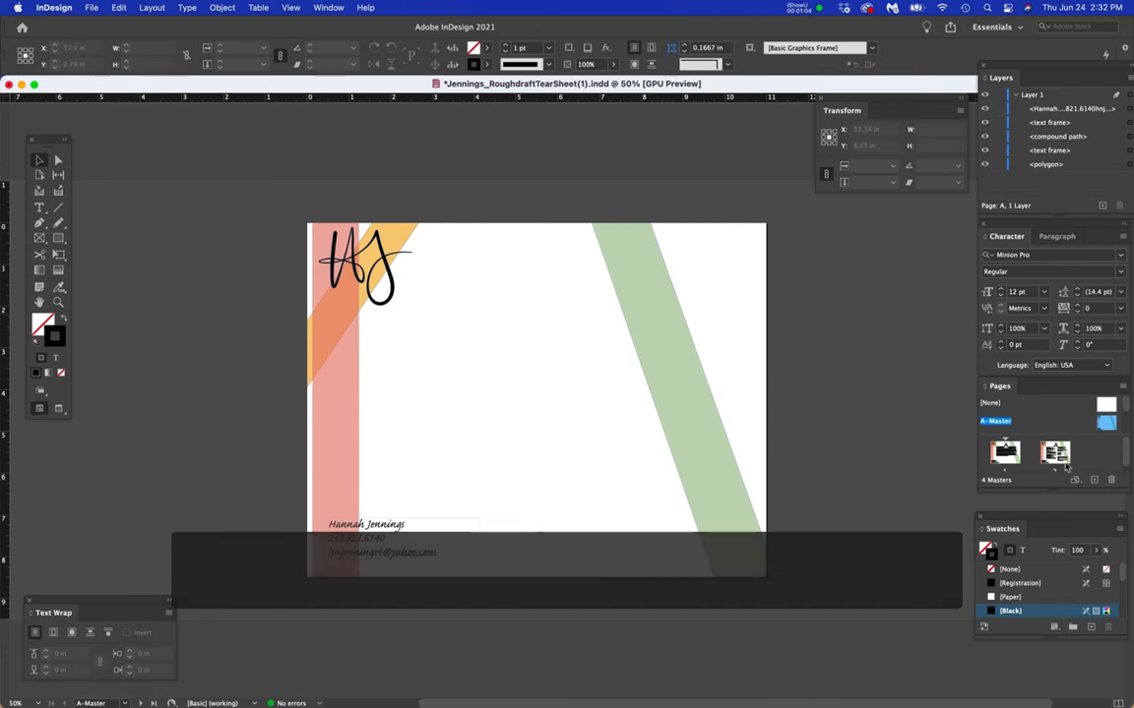
# - Open page 1, review the layouts of pages 1 and 2, and show the guides again
pyautogui.doubleClick(1004, 451)
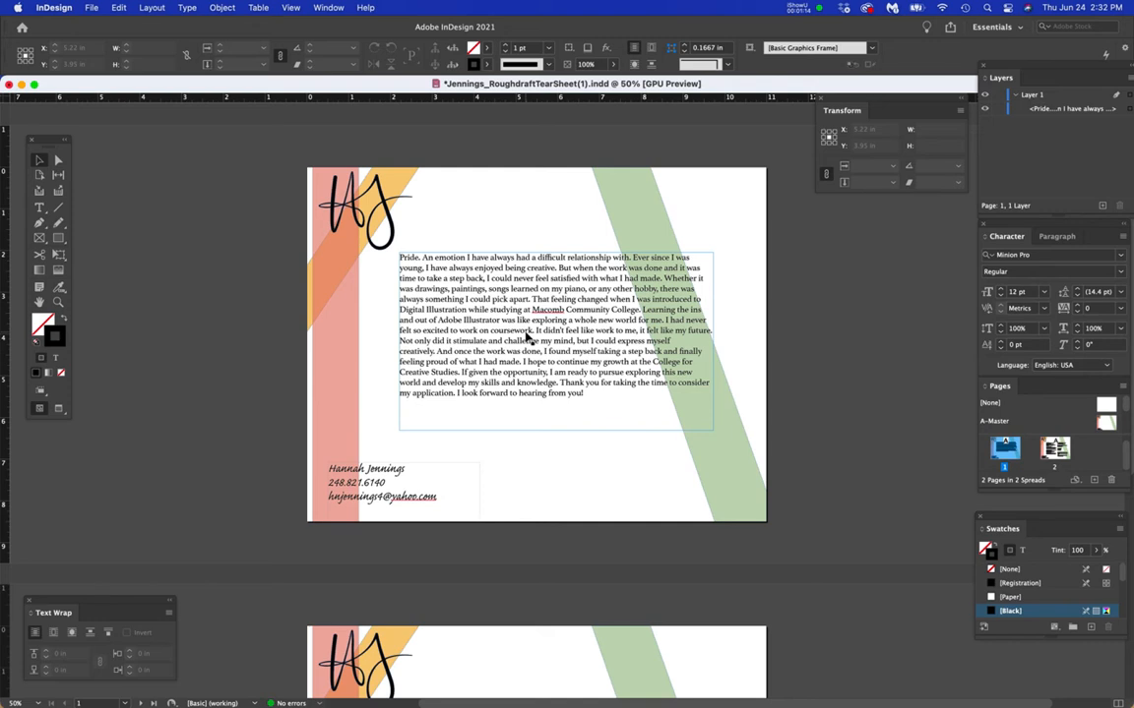
pyautogui.scroll(-10, 528, 337)
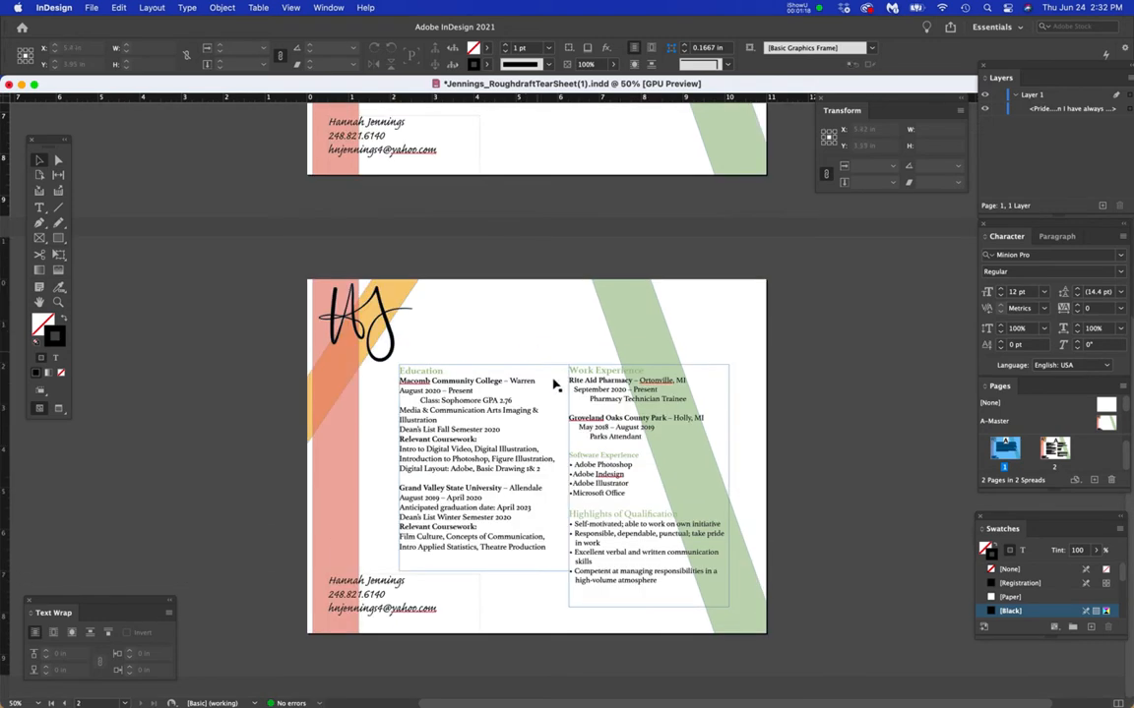
pyautogui.scroll(5, 569, 404)
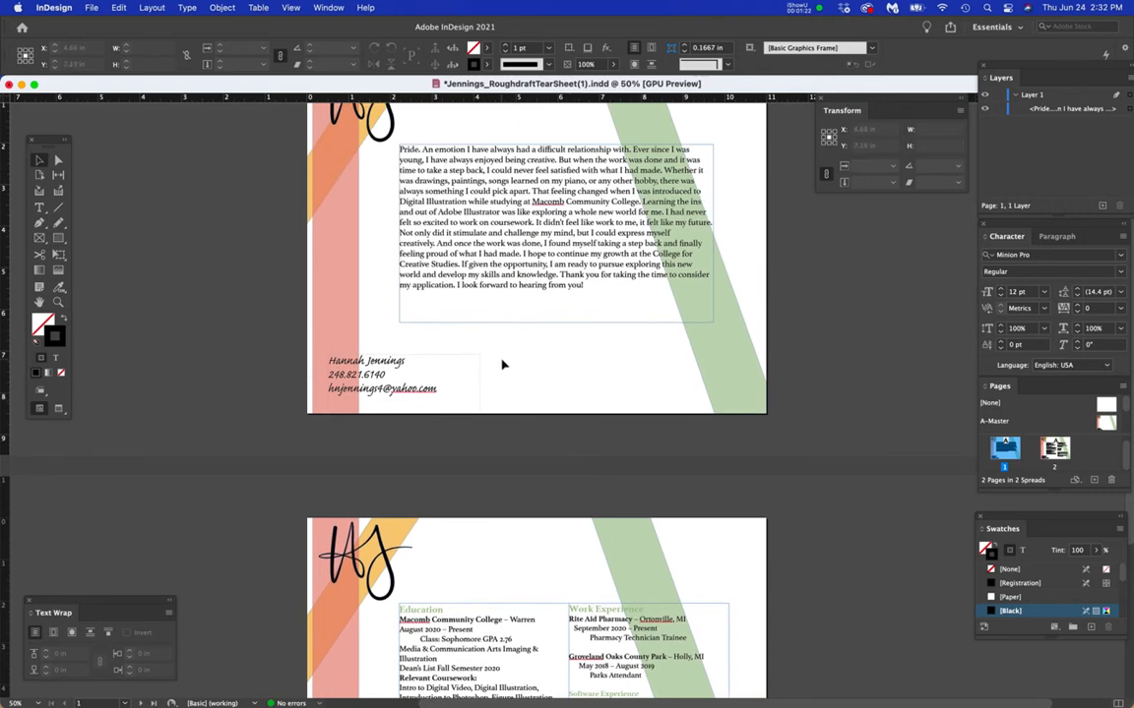
pyautogui.press('super+semicolon')
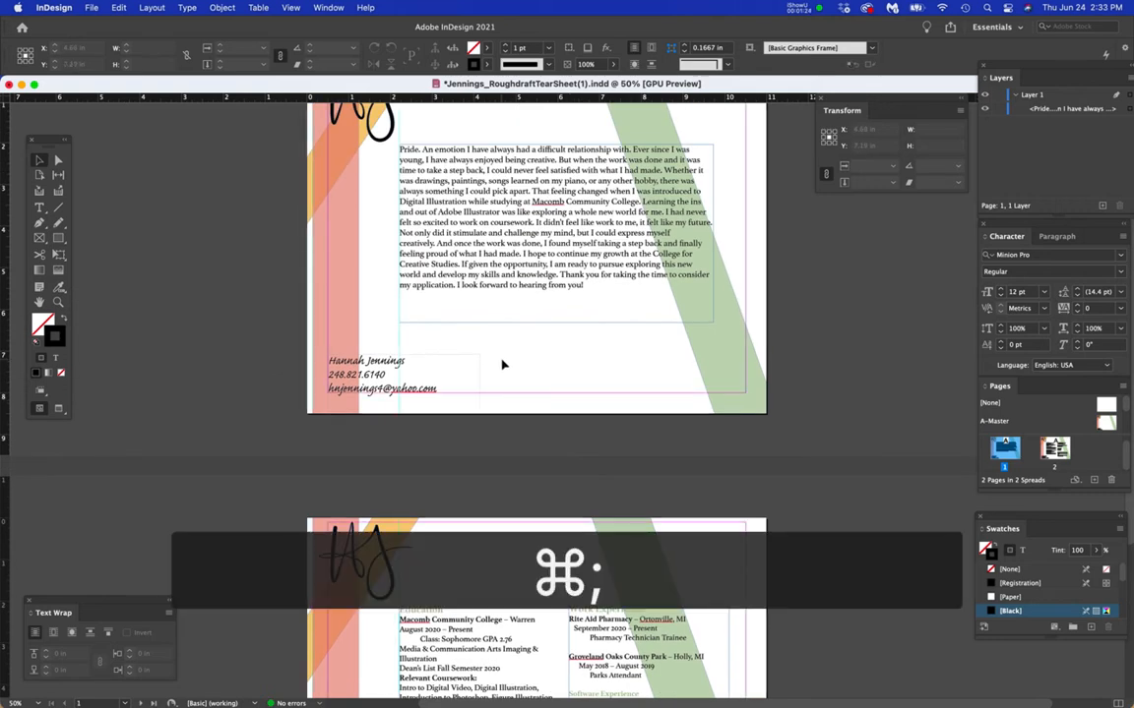
pyautogui.scroll(2, 440, 192)
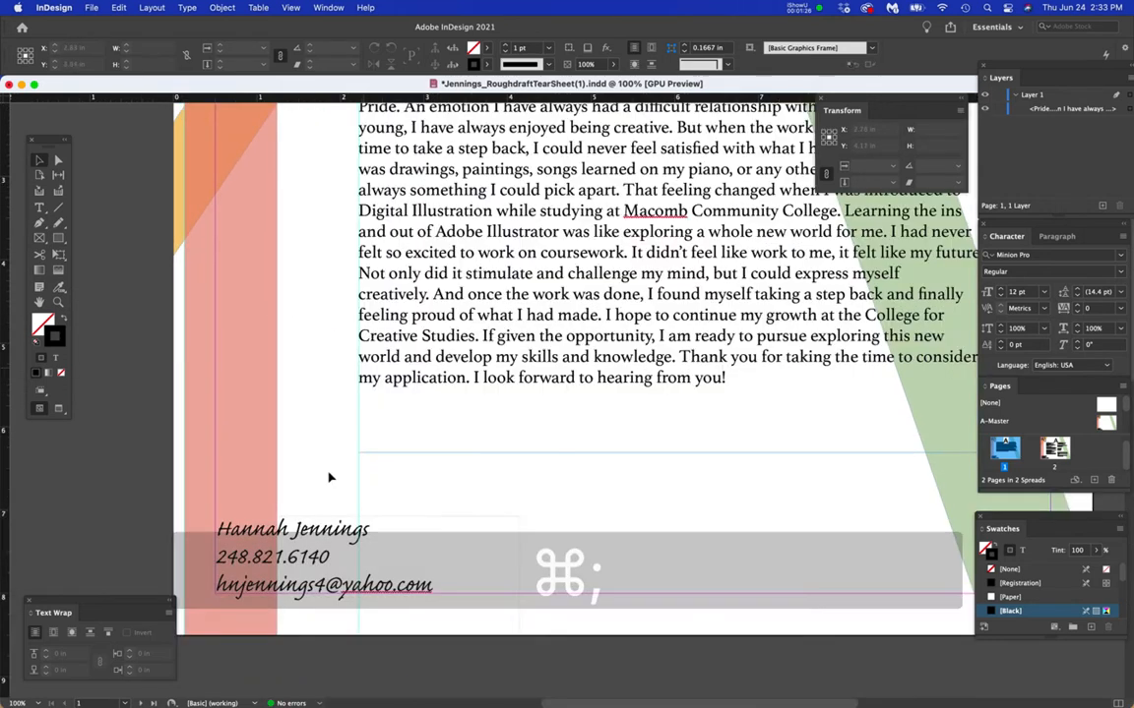
# - Select the vertical guide along the starting edge of the essay text on page 1 to check its X position
pyautogui.click(360, 482)
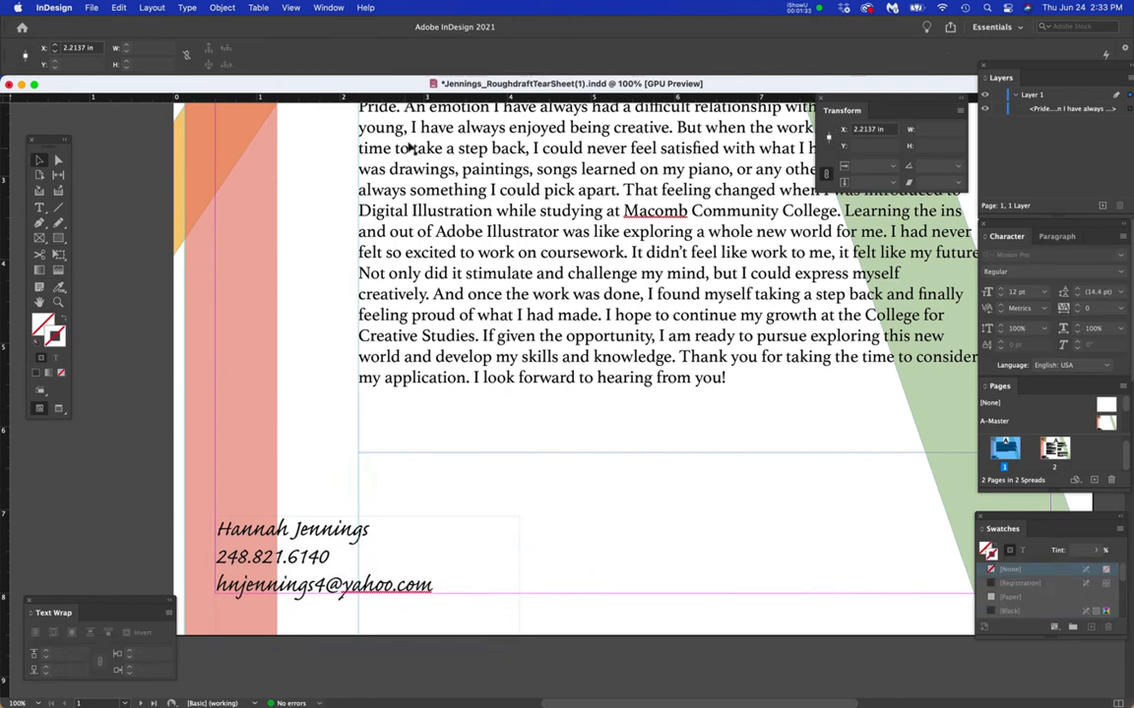
pyautogui.click(329, 8)
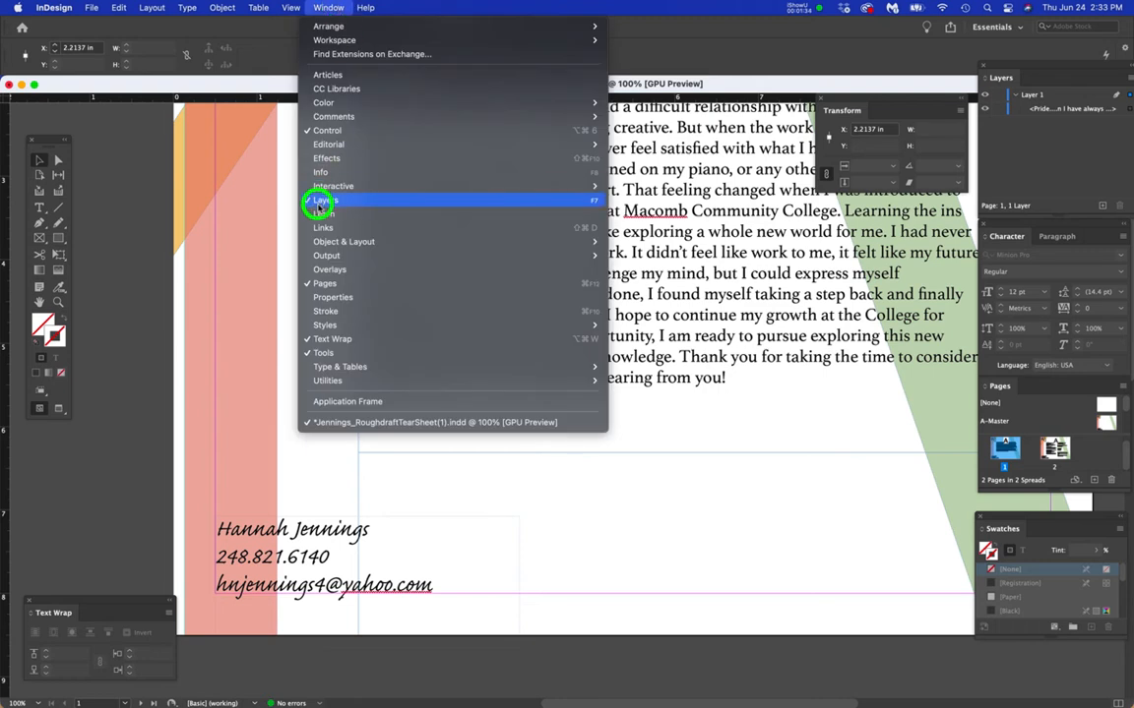
pyautogui.moveTo(316, 245)
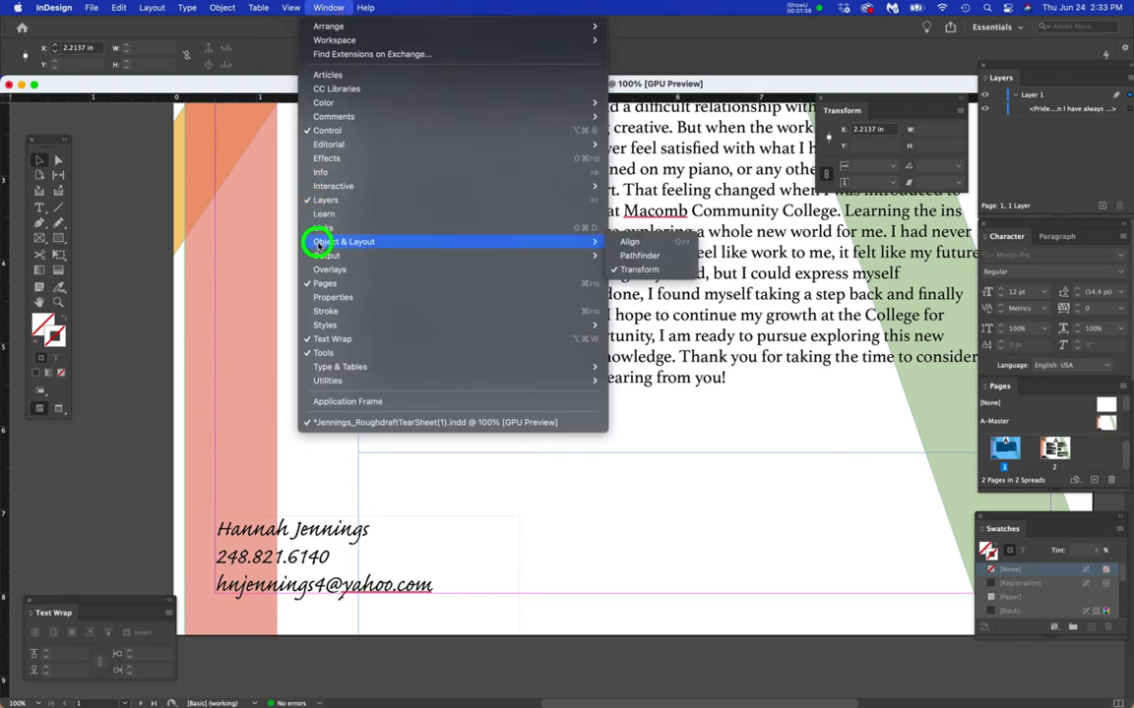
pyautogui.click(156, 261)
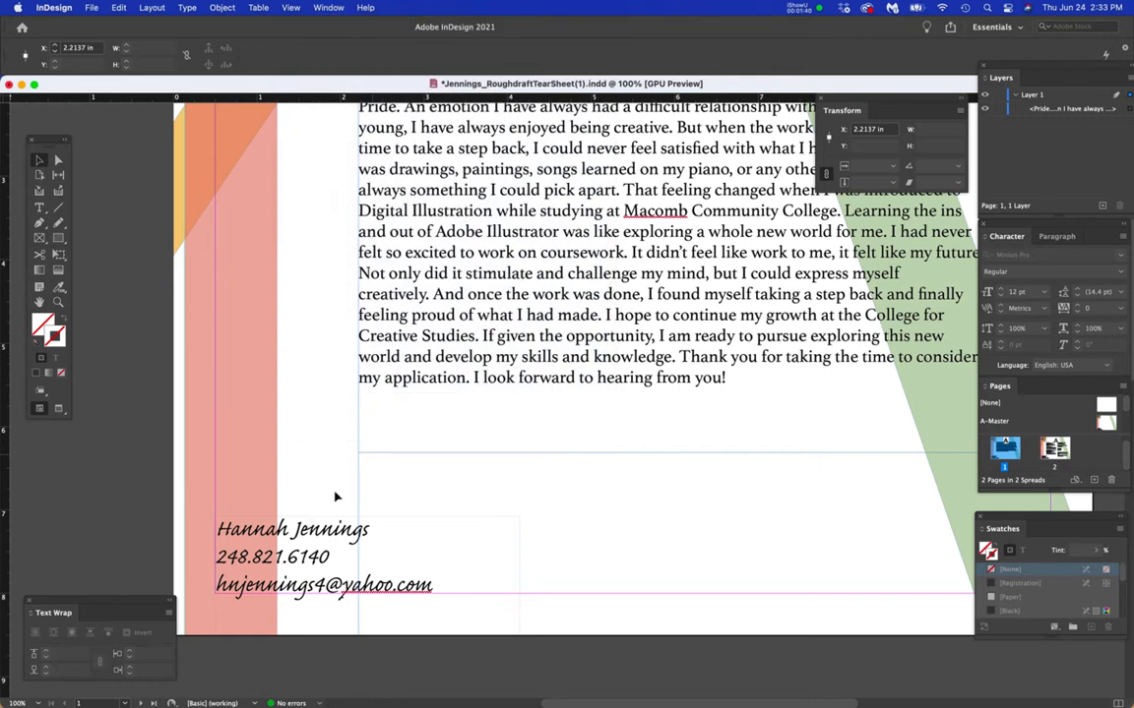
pyautogui.click(360, 480)
# - Compare how the text blocks on pages 1 and 2 line up with the vertical guide
pyautogui.scroll(-1, 554, 380)
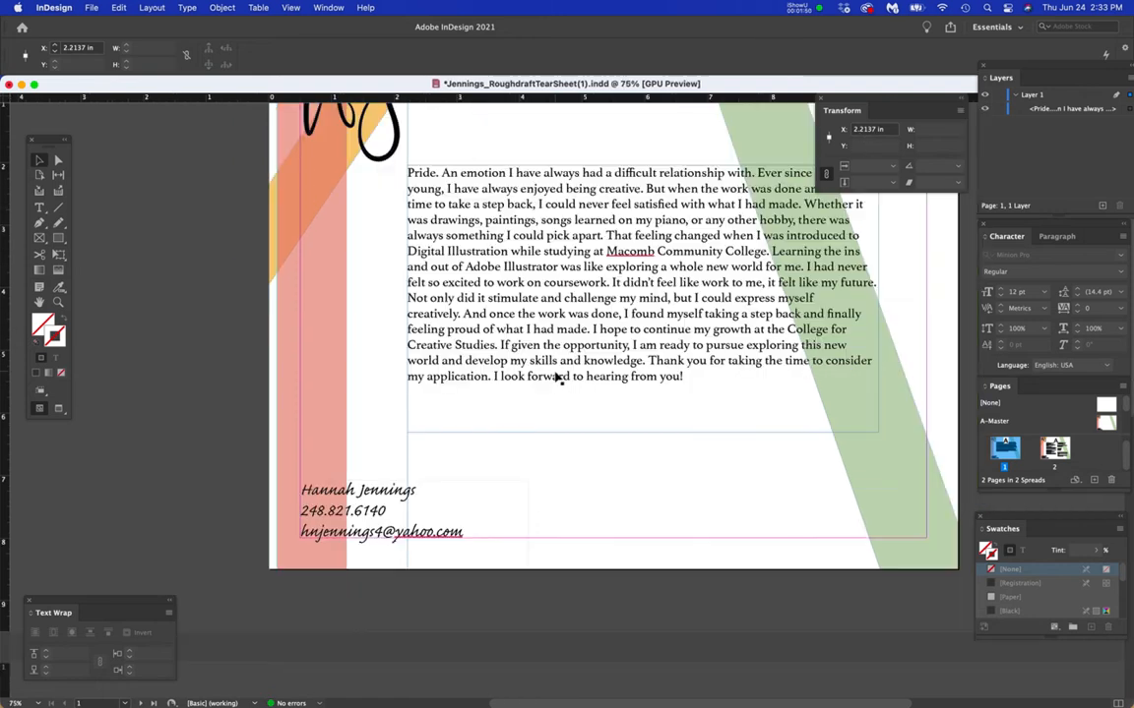
pyautogui.scroll(-1, 556, 381)
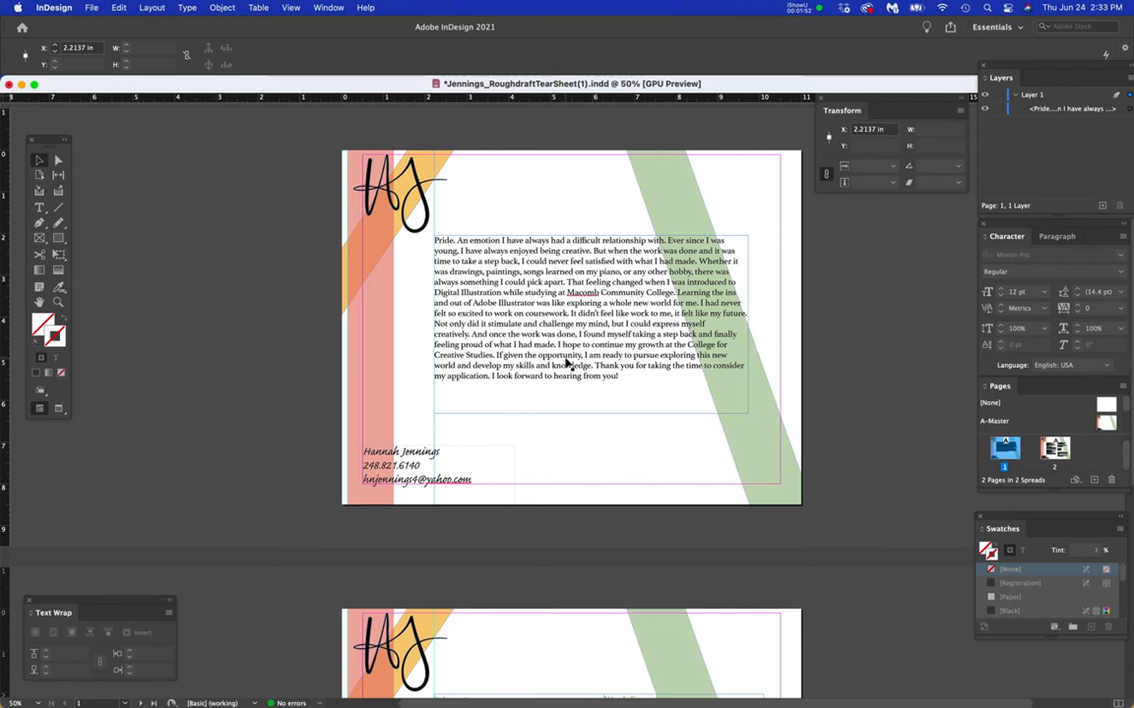
pyautogui.scroll(-10, 565, 364)
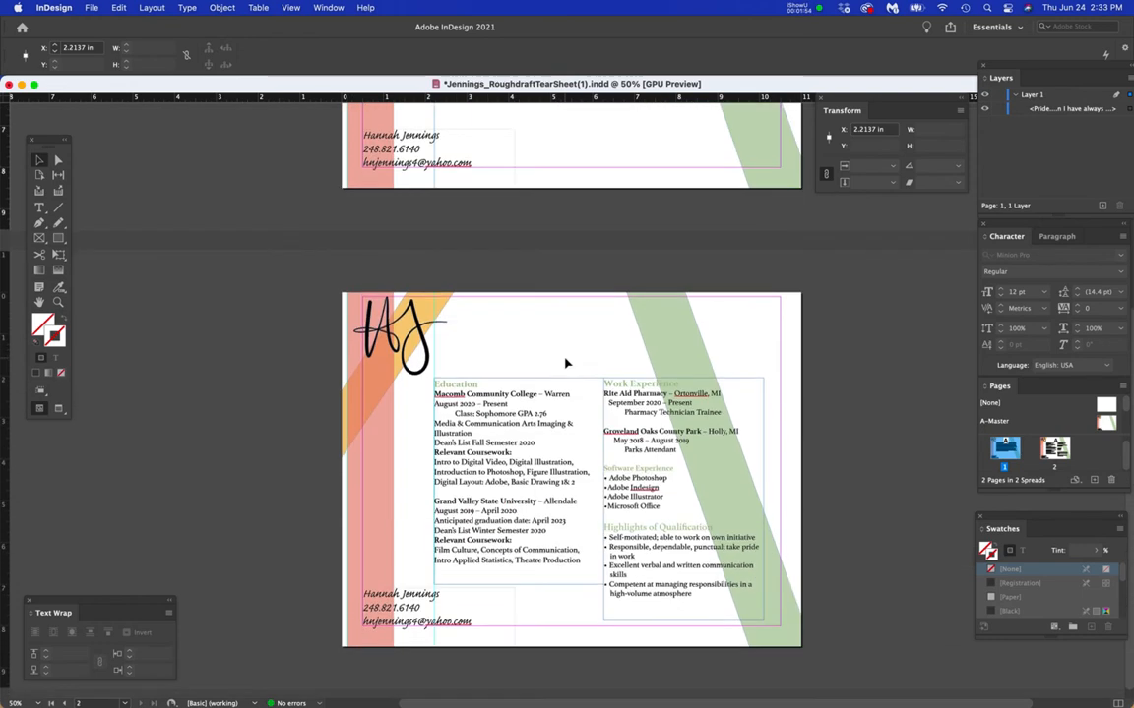
pyautogui.scroll(8, 565, 364)
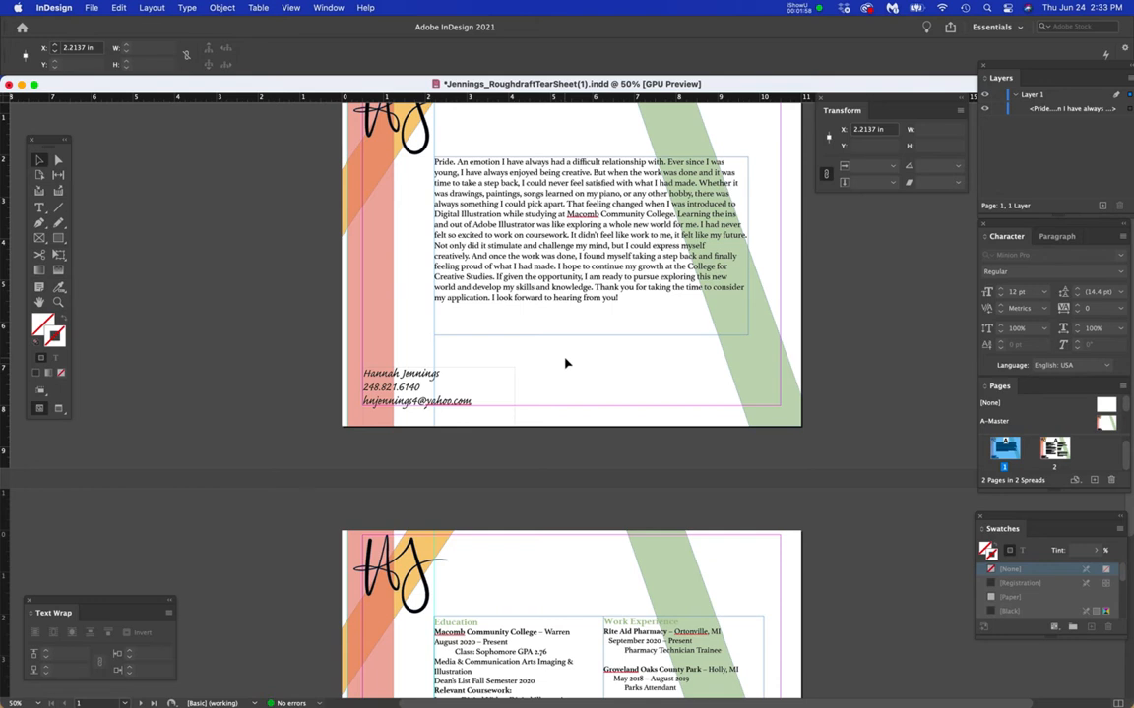
# - Widen the essay text frame on page 1 to about 7.61 in, keeping its starting edge on the guide
pyautogui.scroll(2, 565, 362)
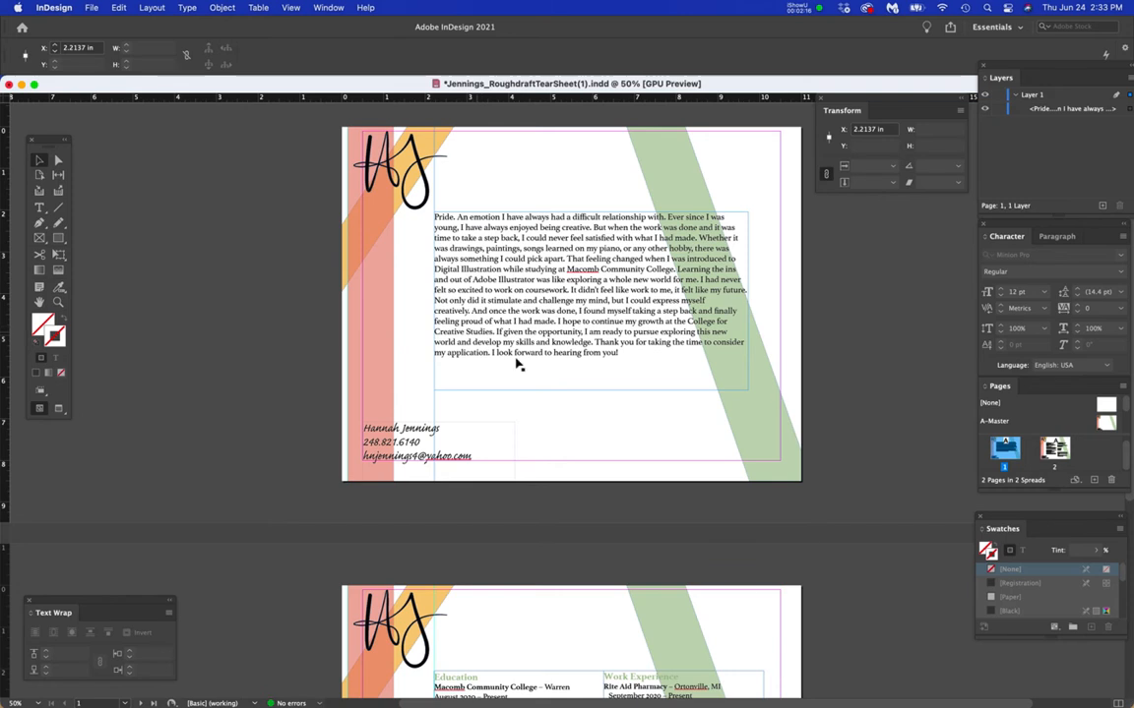
pyautogui.scroll(-1, 445, 315)
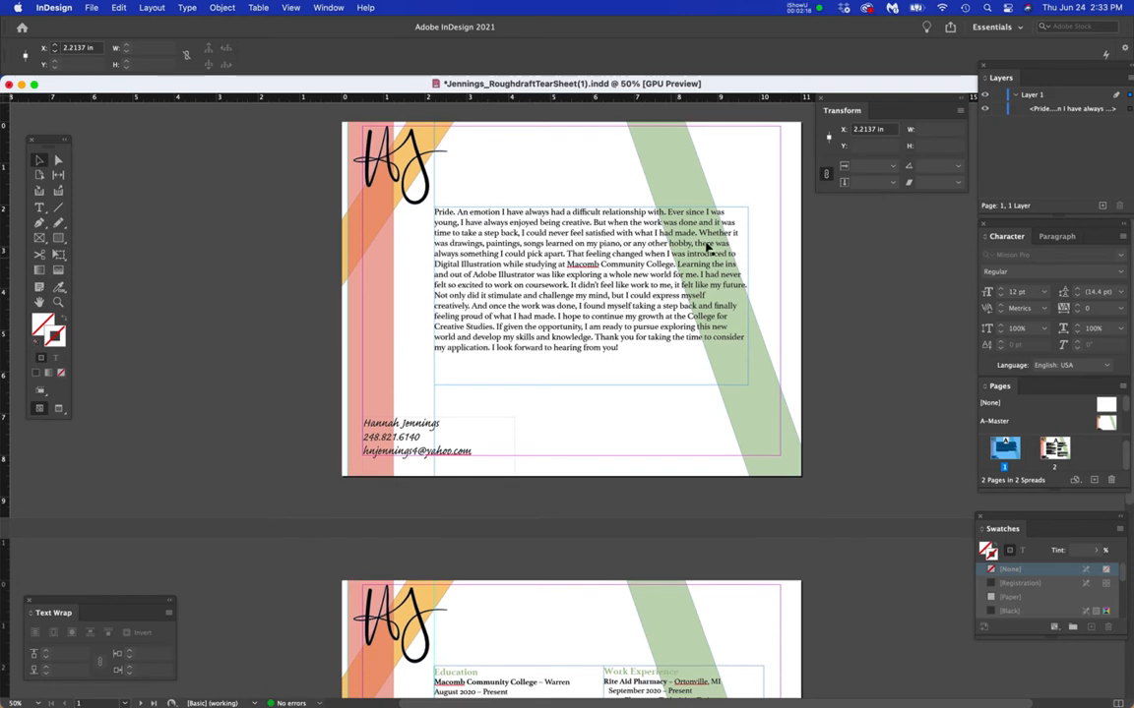
pyautogui.click(453, 307)
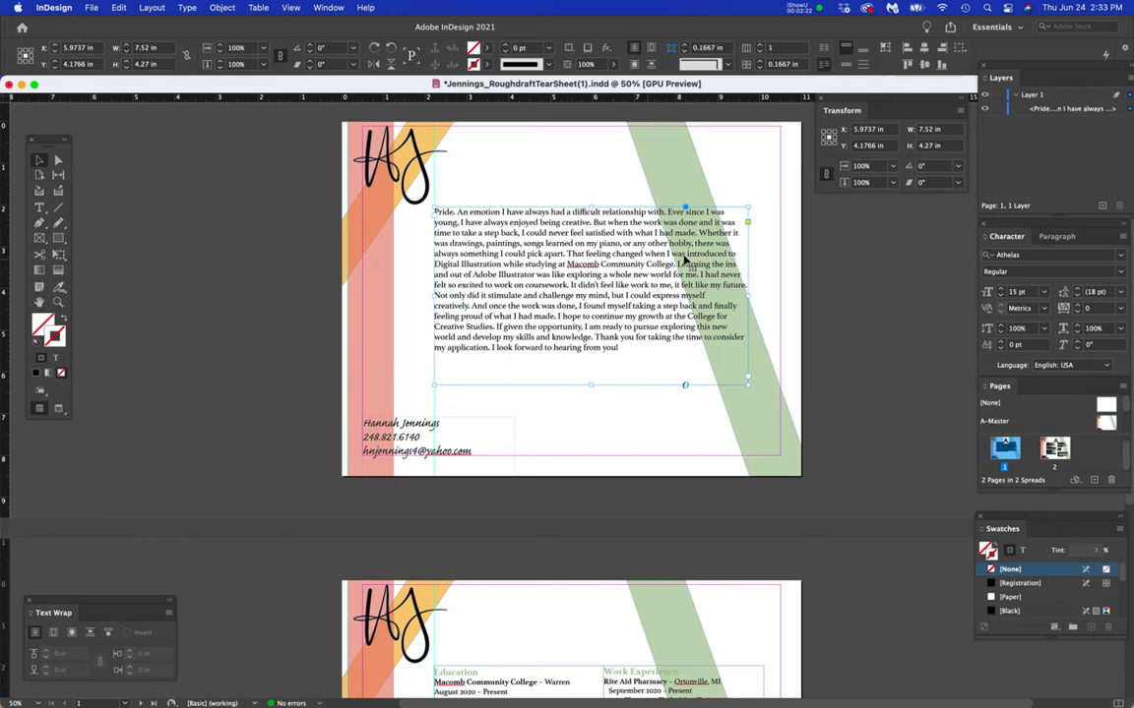
pyautogui.moveTo(746, 295); pyautogui.dragTo(752, 295)
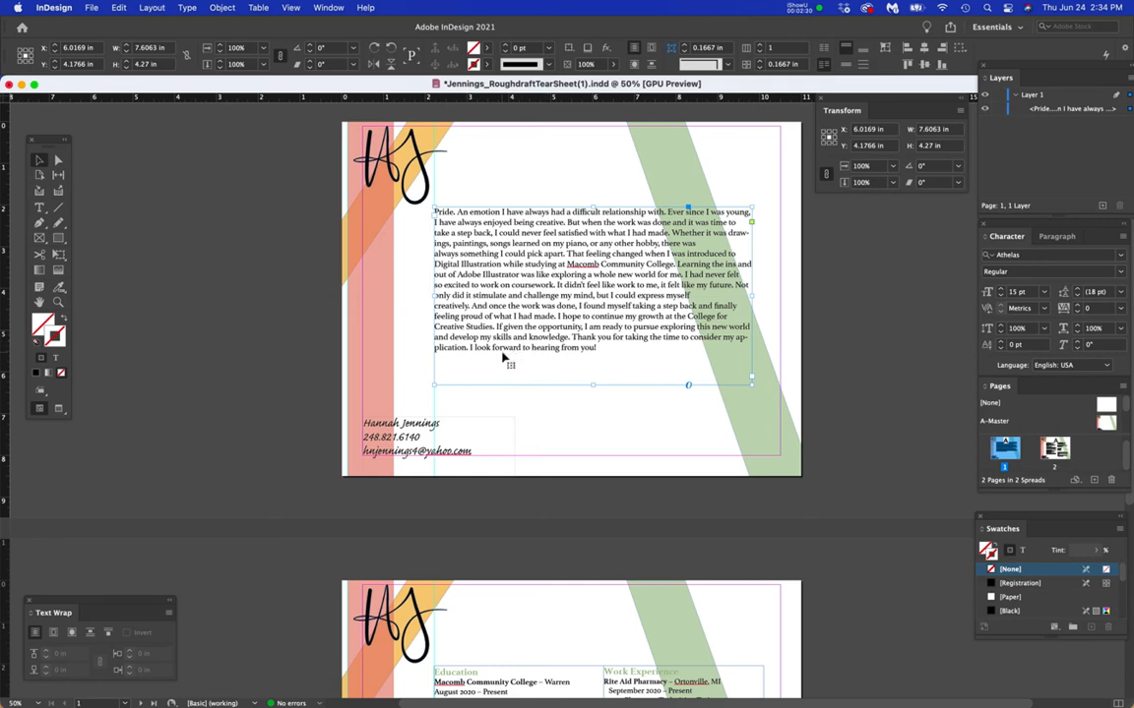
# - Remove the forced line breaks before "creatively" and before "Creative Studies" in the page 1 essay text
pyautogui.press('t')
pyautogui.scroll(1, 498, 351)
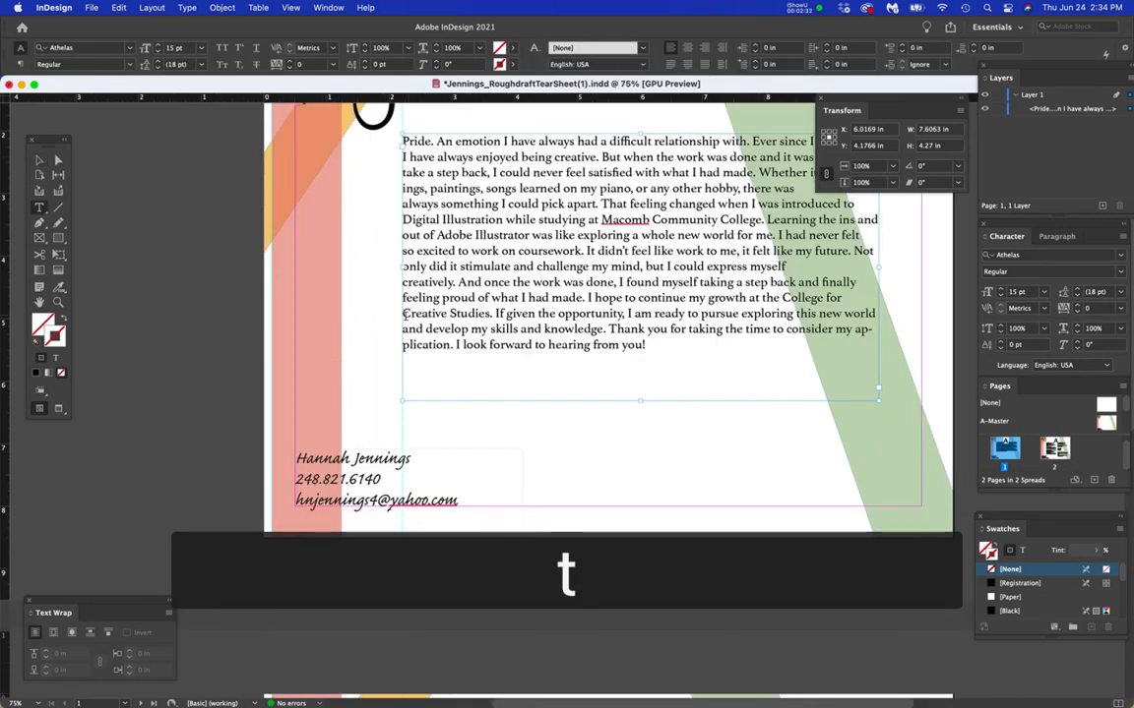
pyautogui.click(404, 284)
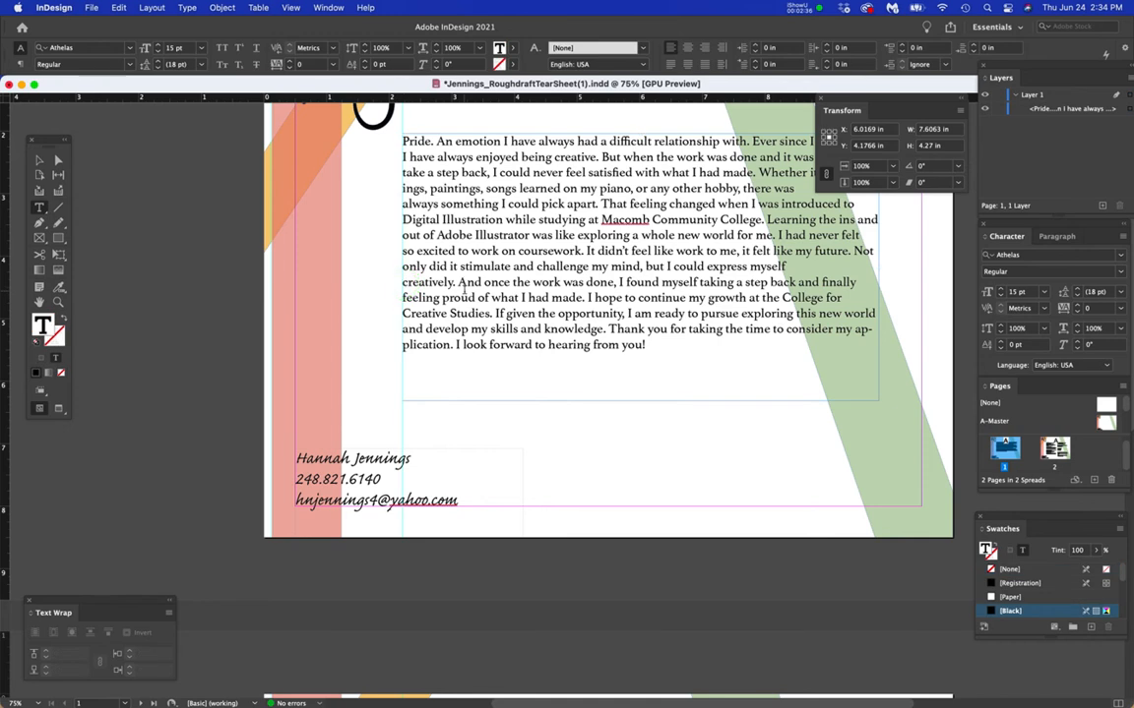
pyautogui.scroll(2, 463, 283)
pyautogui.press('BackSpace')
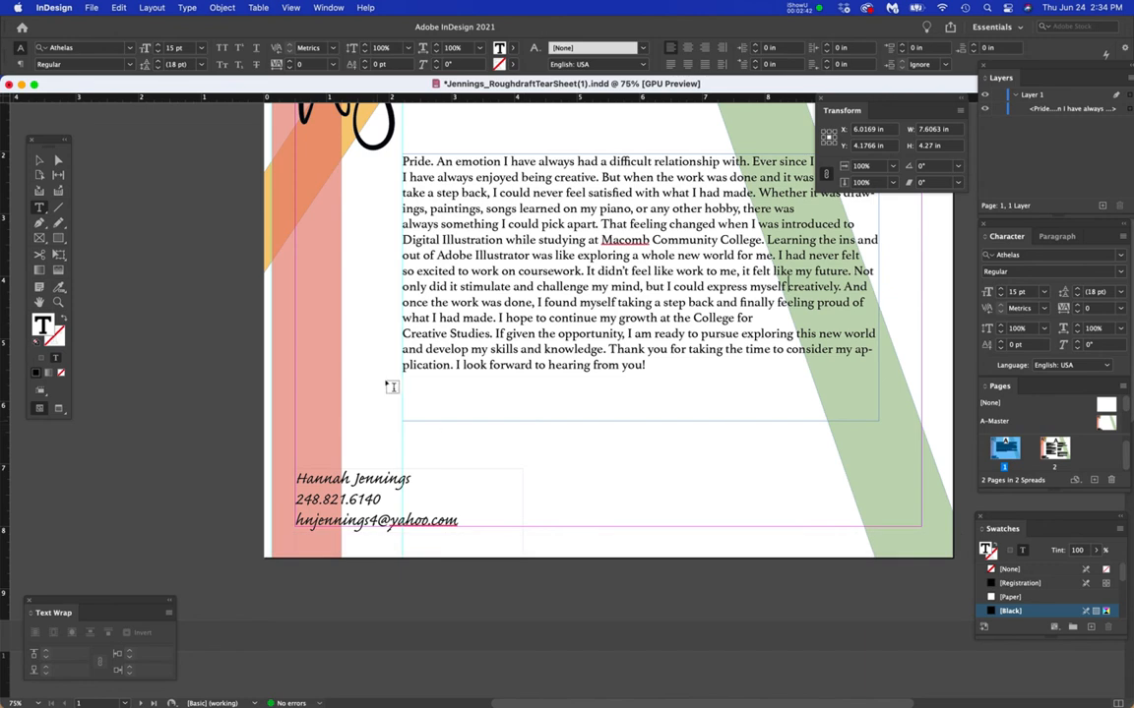
pyautogui.click(403, 334)
pyautogui.press('BackSpace')
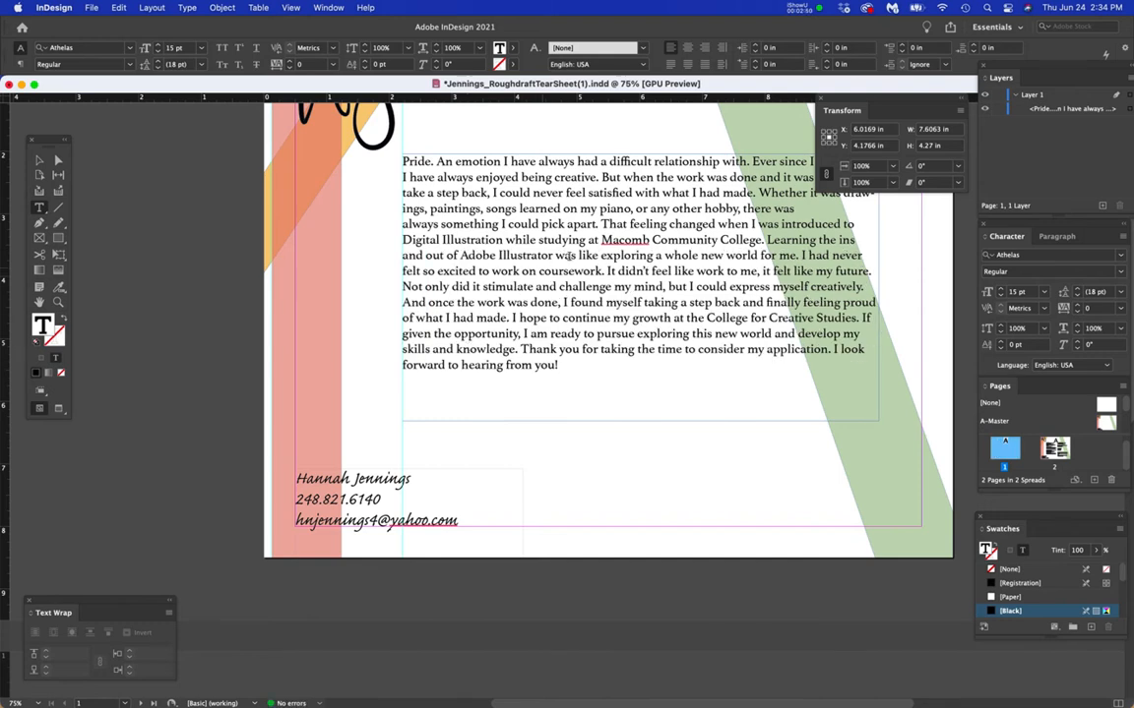
# - Remove the forced line break before "always something I could pick apart" in the page 1 essay
pyautogui.scroll(1, 630, 251)
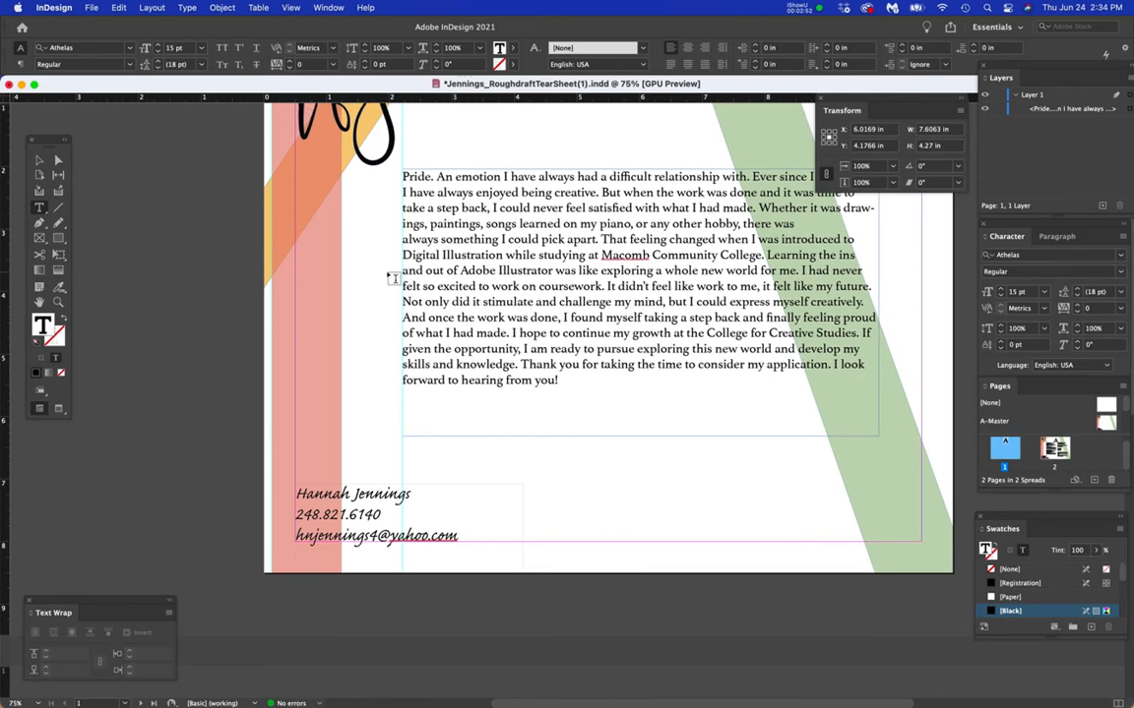
pyautogui.click(403, 241)
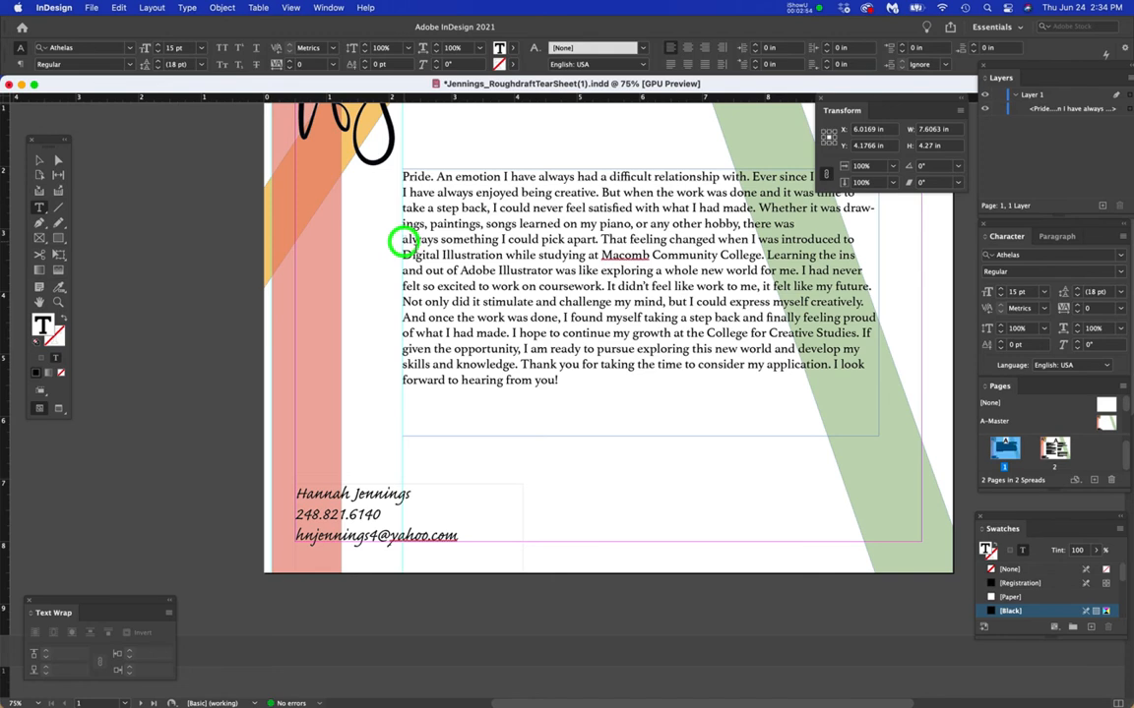
pyautogui.scroll(1, 476, 298)
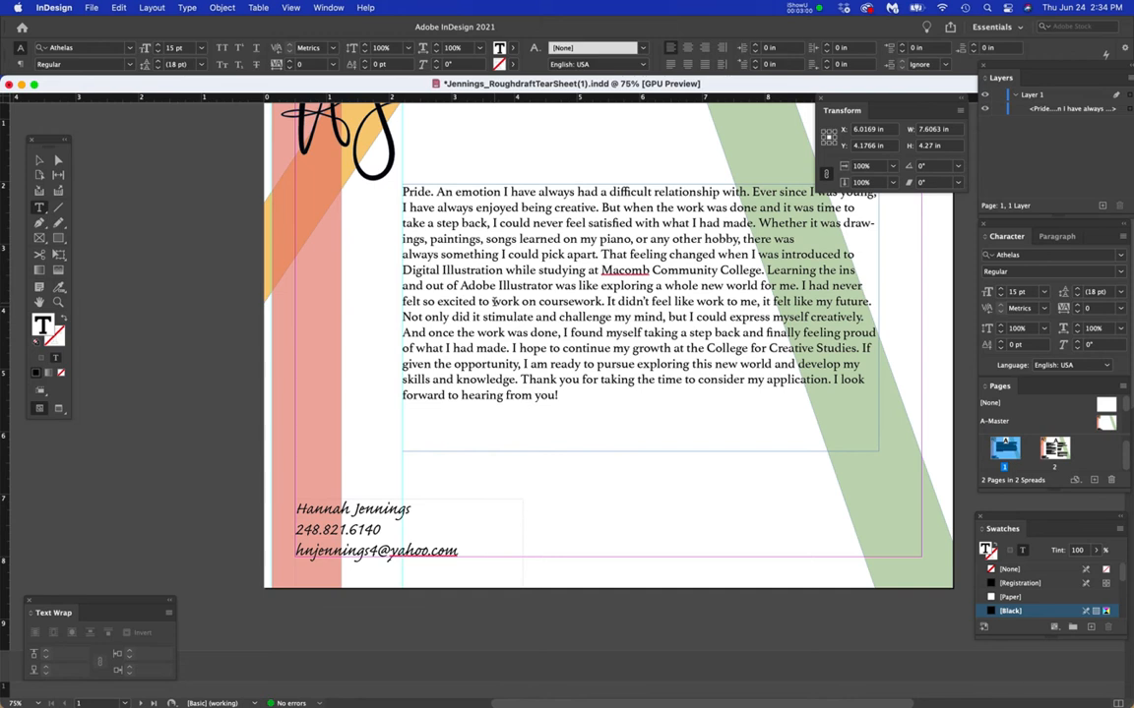
pyautogui.click(403, 253)
pyautogui.press('BackSpace')
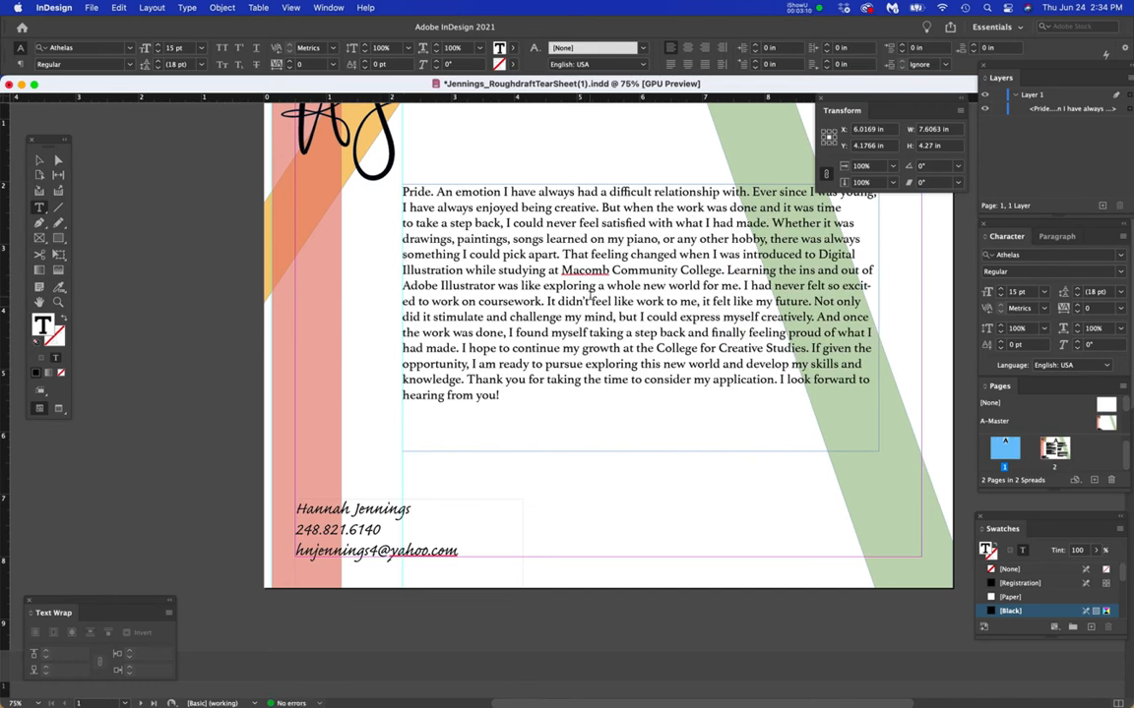
# - Check the whole of page 1 and save the document
pyautogui.scroll(2, 591, 298)
pyautogui.scroll(-1, 591, 296)
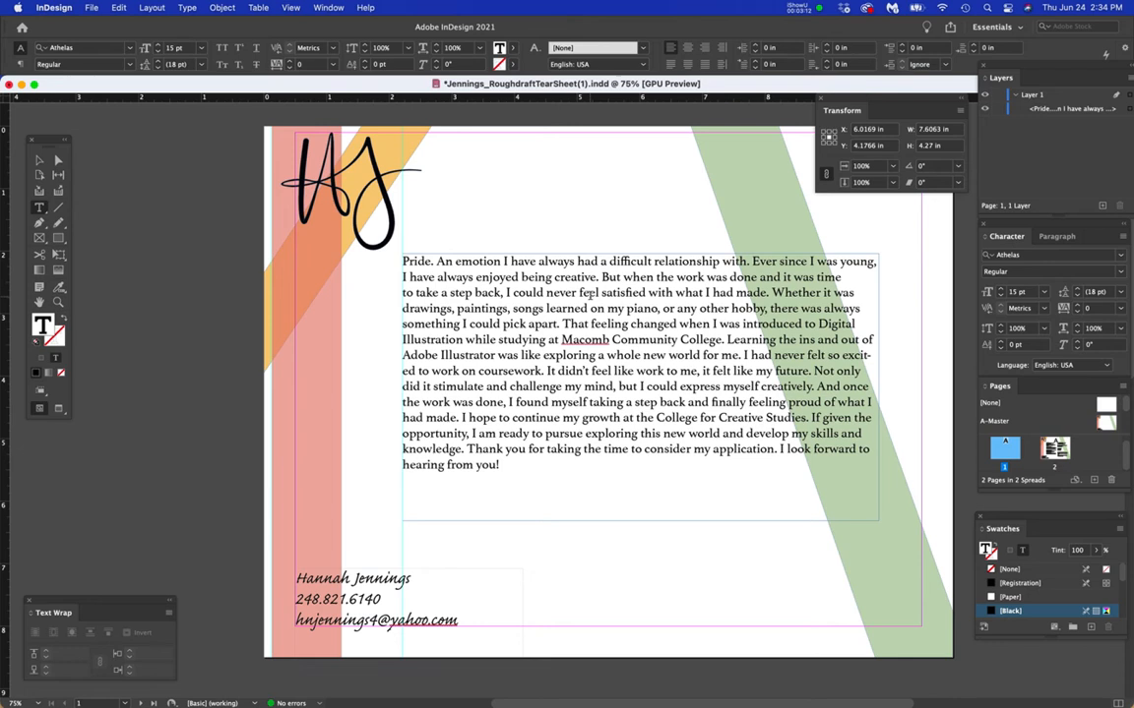
pyautogui.press('super+minus')
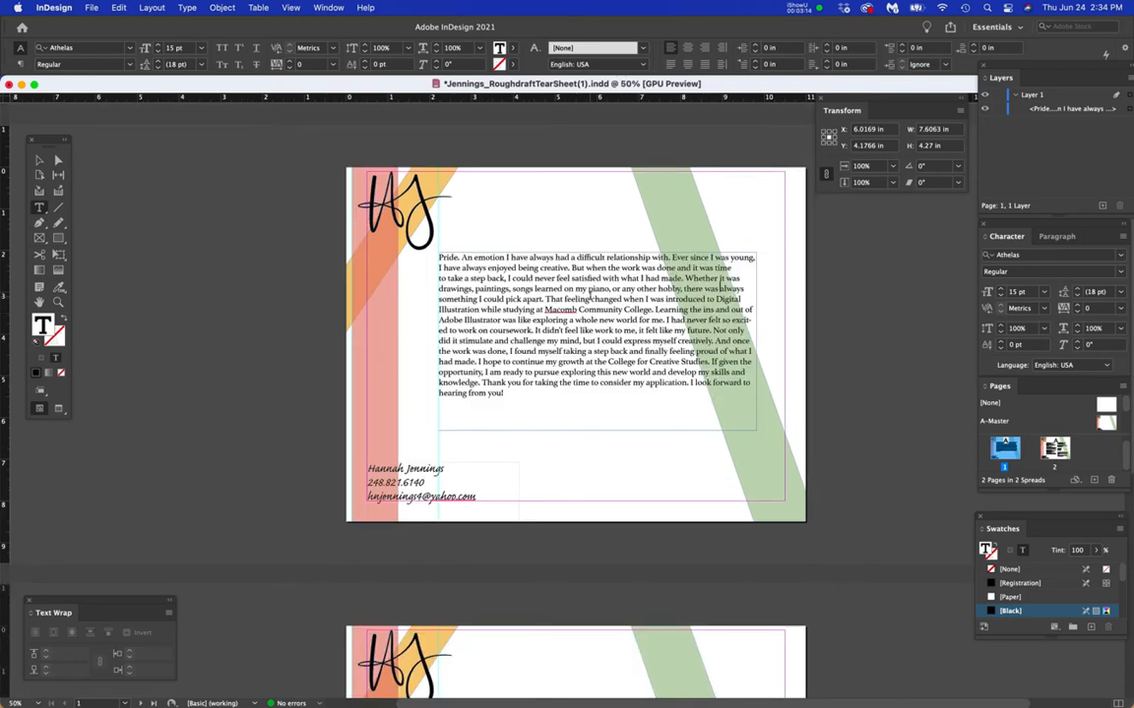
pyautogui.press('super+s')
# - Examine the resume columns on page 2, including the bulleted lists and heading spacing
pyautogui.scroll(-10, 558, 320)
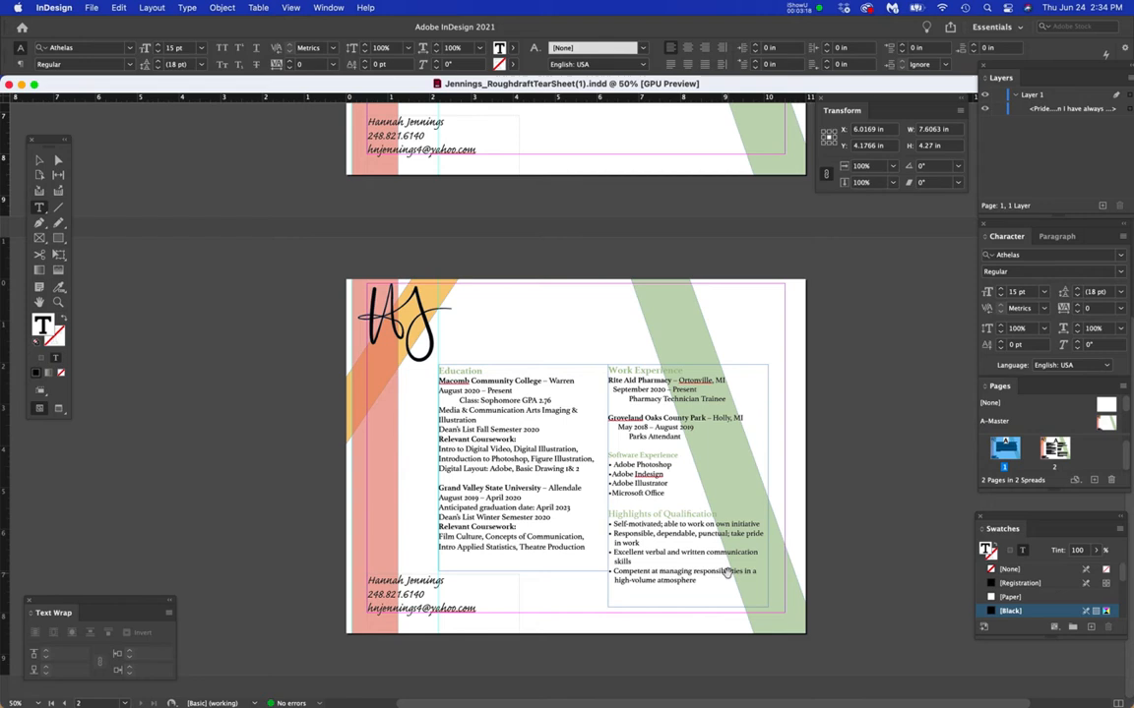
pyautogui.scroll(1, 727, 571)
pyautogui.scroll(-1, 727, 570)
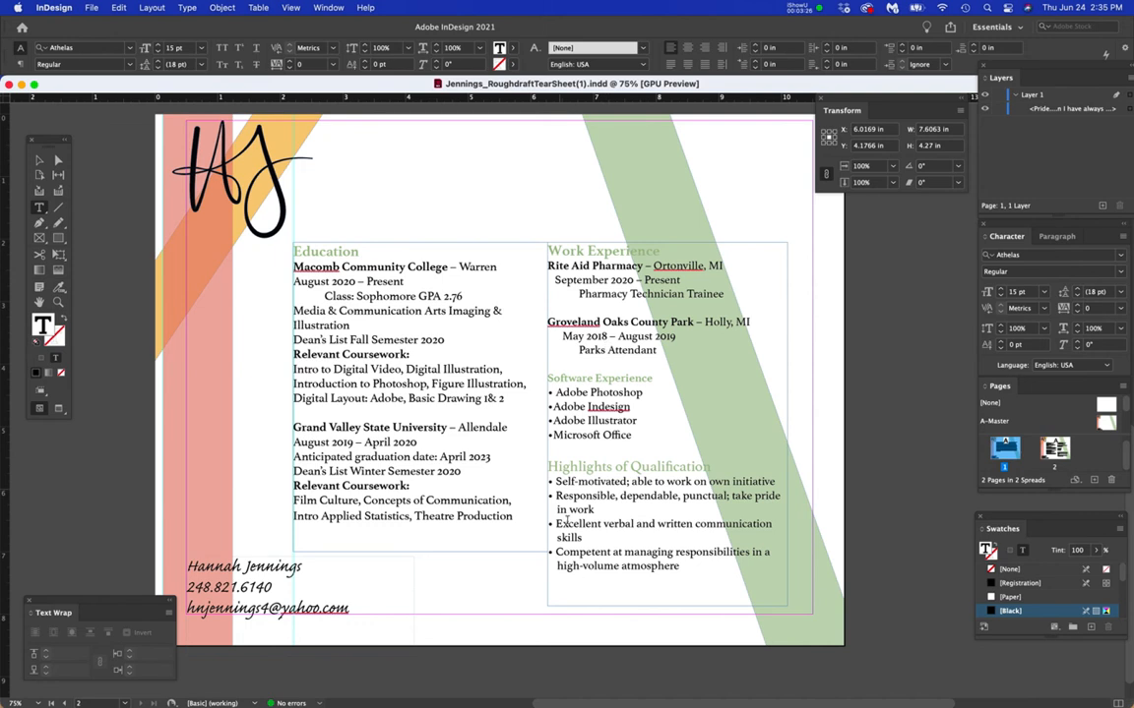
pyautogui.scroll(1, 588, 520)
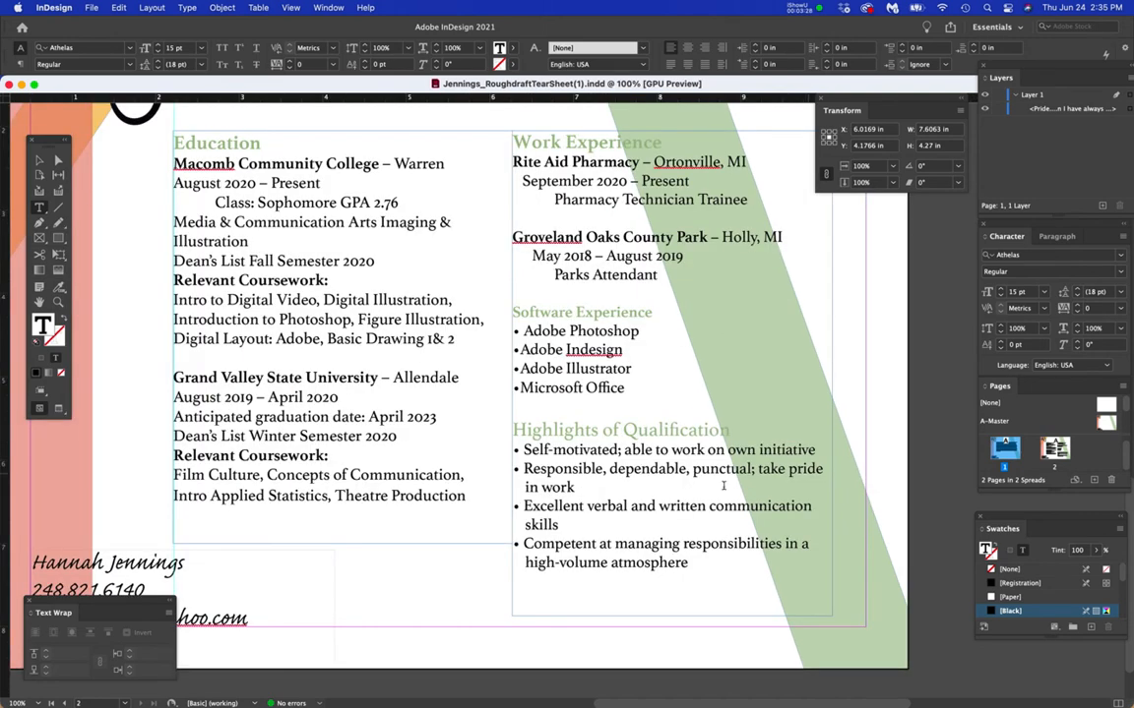
# - Compare the essay on page 1 with the resume columns on page 2 at full-page view
pyautogui.scroll(-1, 413, 442)
pyautogui.scroll(-1, 413, 443)
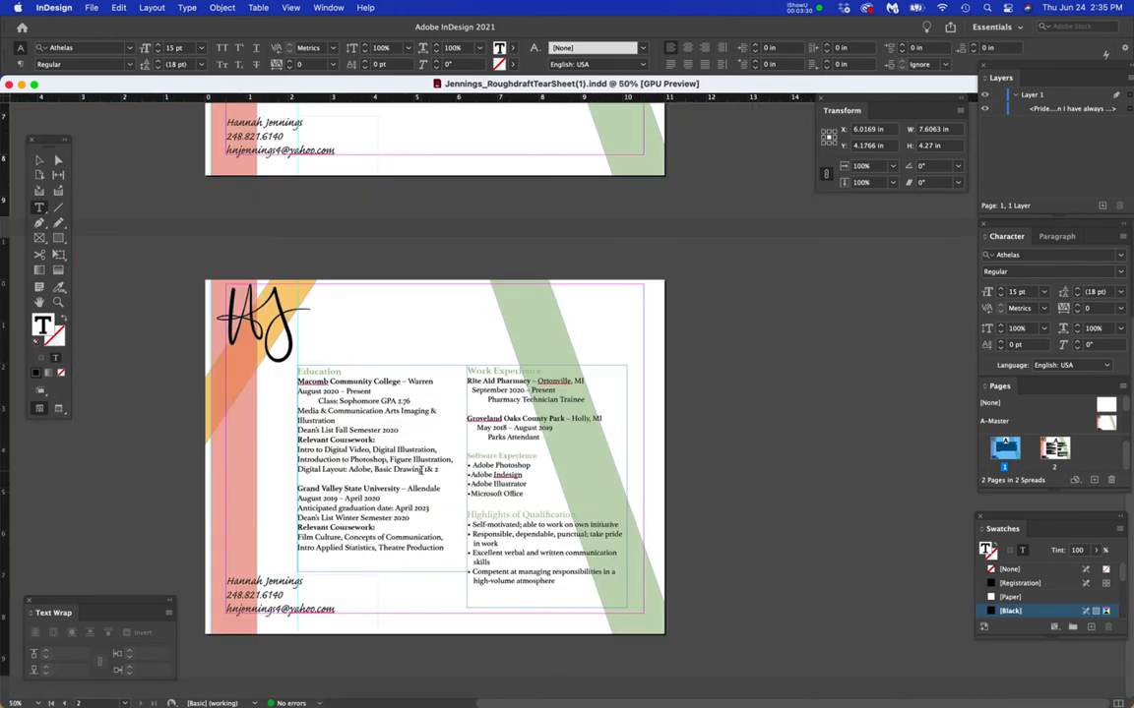
pyautogui.scroll(3, 407, 414)
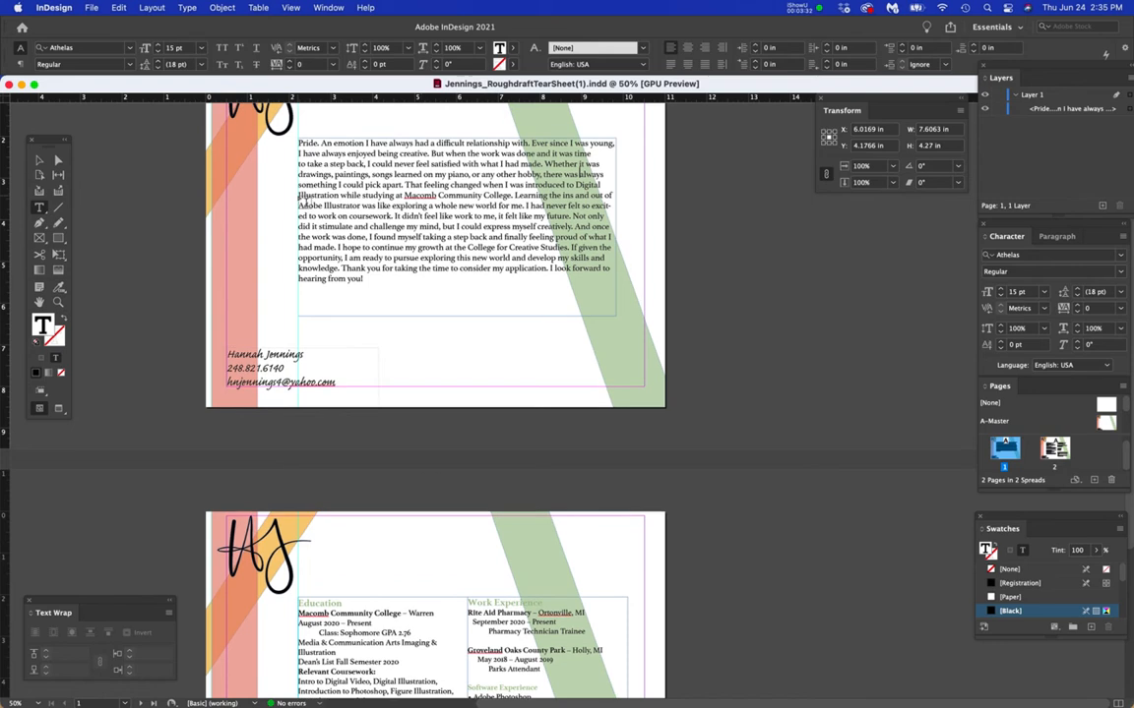
pyautogui.scroll(-5, 344, 498)
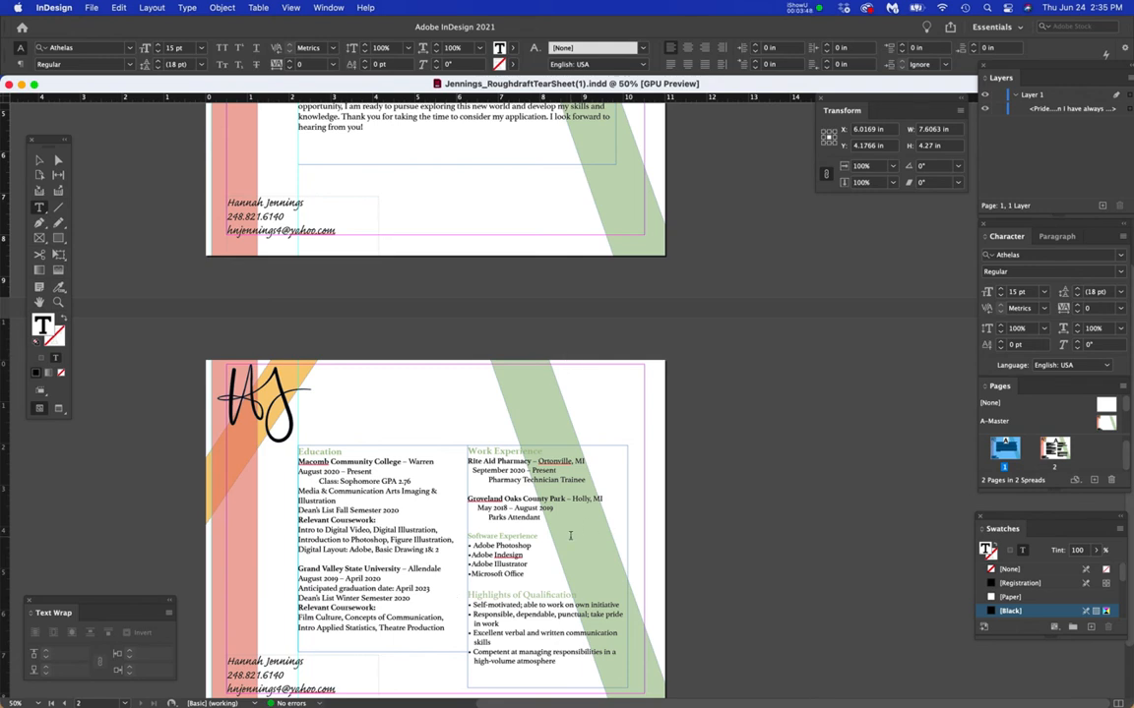
pyautogui.scroll(-3, 569, 535)
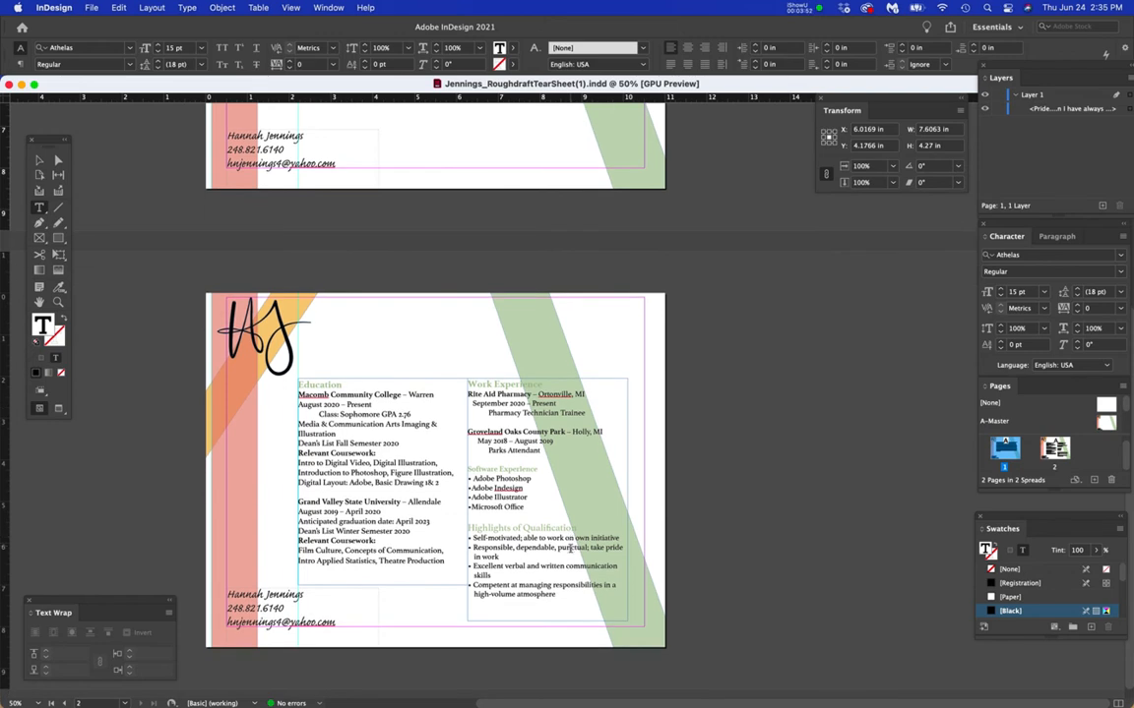
# - Display the Tabs ruler for the Highlights of Qualification bullets and inspect their hanging indent
pyautogui.press('super+equal')
pyautogui.press('super+equal')
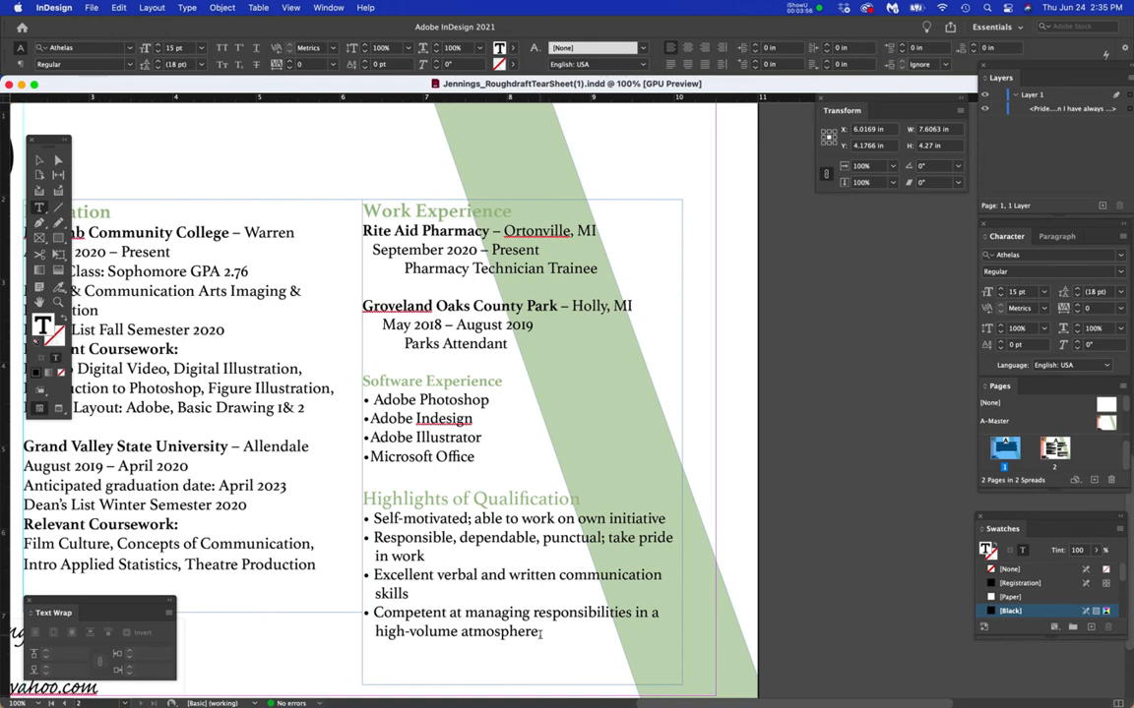
pyautogui.moveTo(539, 634); pyautogui.dragTo(356, 521)
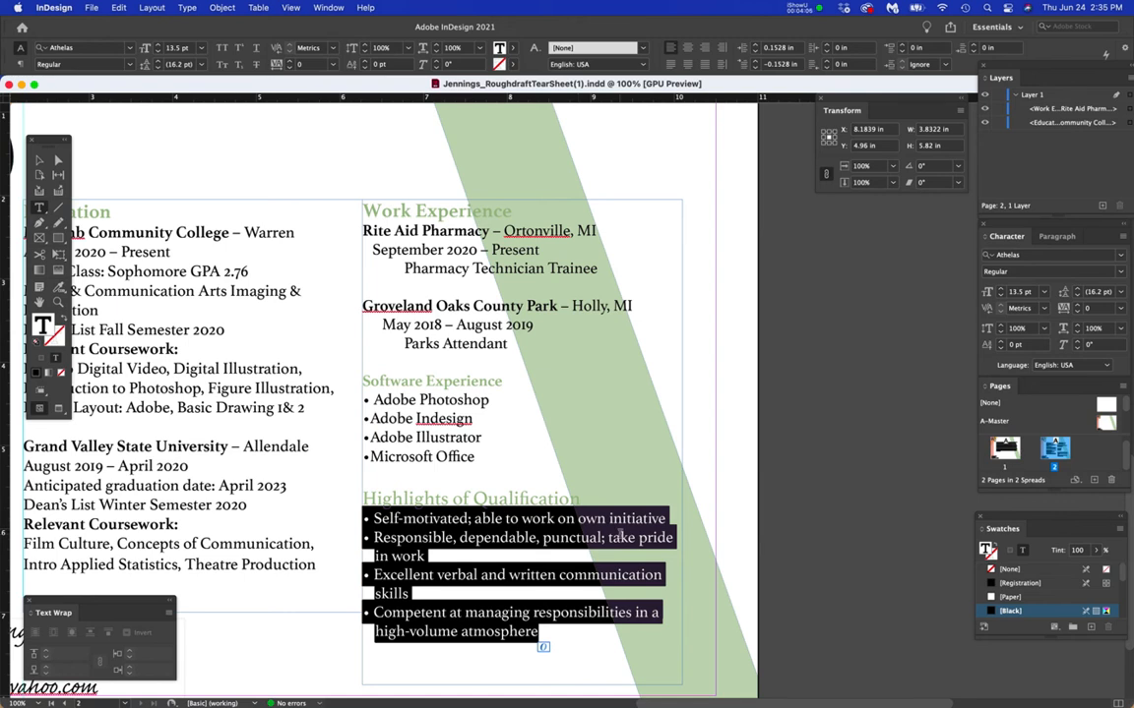
pyautogui.press('super+shift+t')
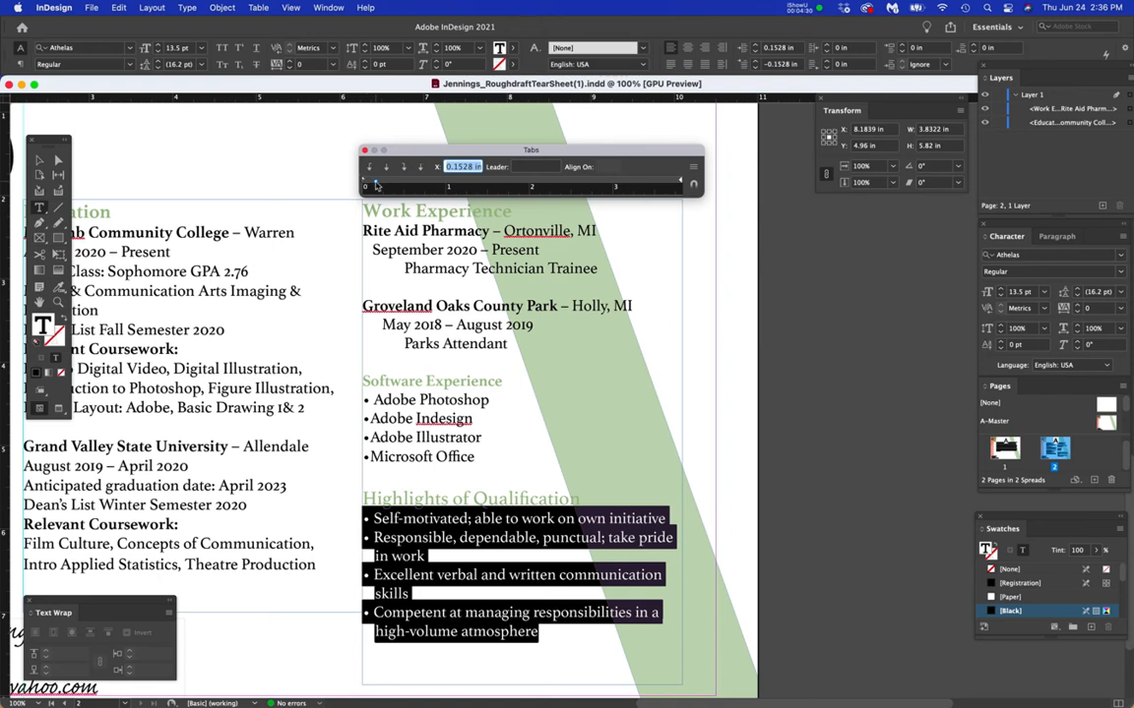
pyautogui.click(375, 184)
pyautogui.click(427, 242)
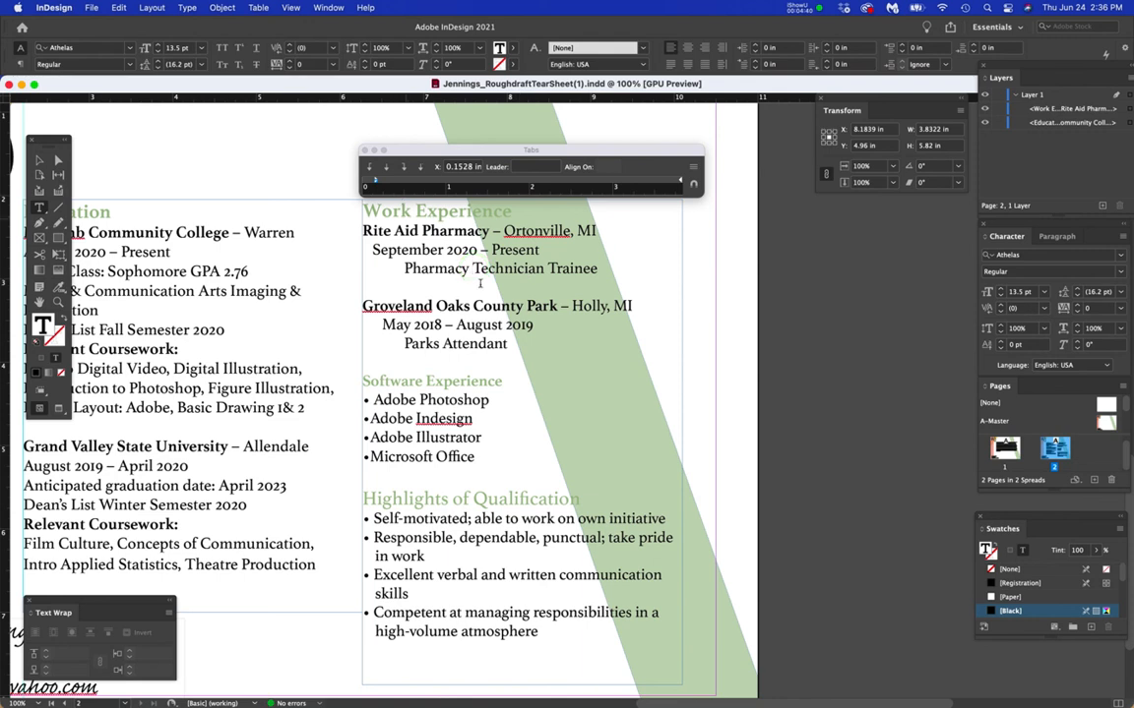
# - Delete and re-enter the paragraph break and tab before "Pharmacy Technician Trainee" under Rite Aid Pharmacy
pyautogui.moveTo(598, 269)
pyautogui.mouseDown()
pyautogui.moveTo(418, 280)
pyautogui.moveTo(374, 248)
pyautogui.moveTo(360, 252)
pyautogui.mouseUp()
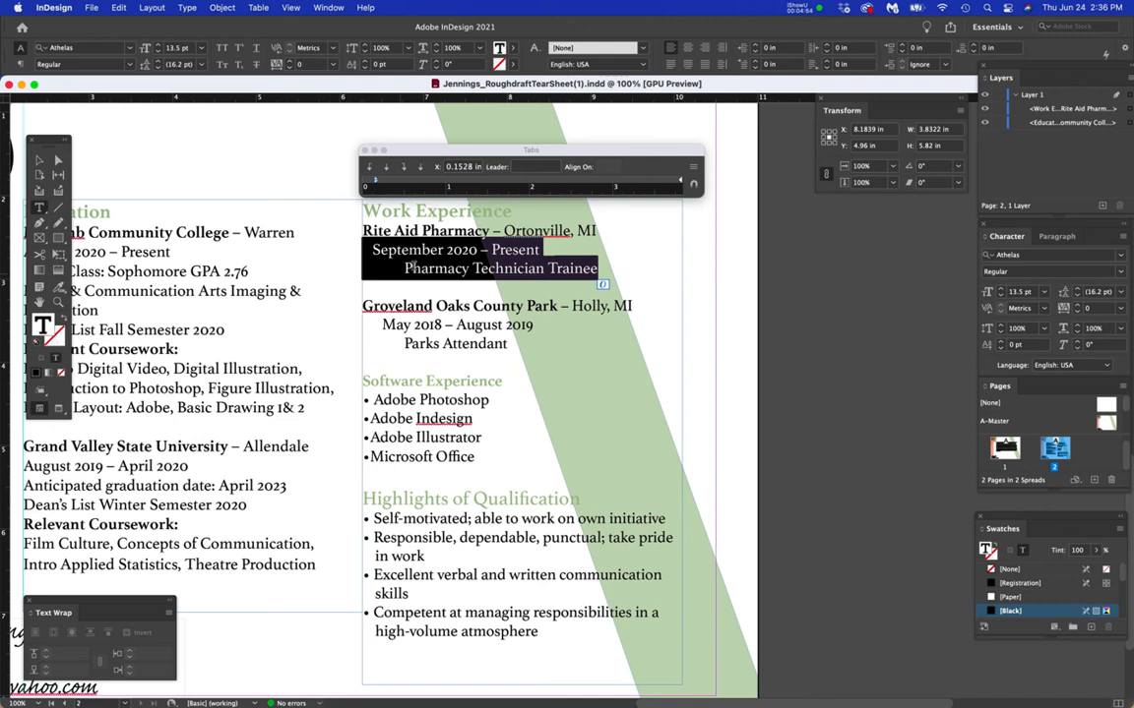
pyautogui.click(372, 258)
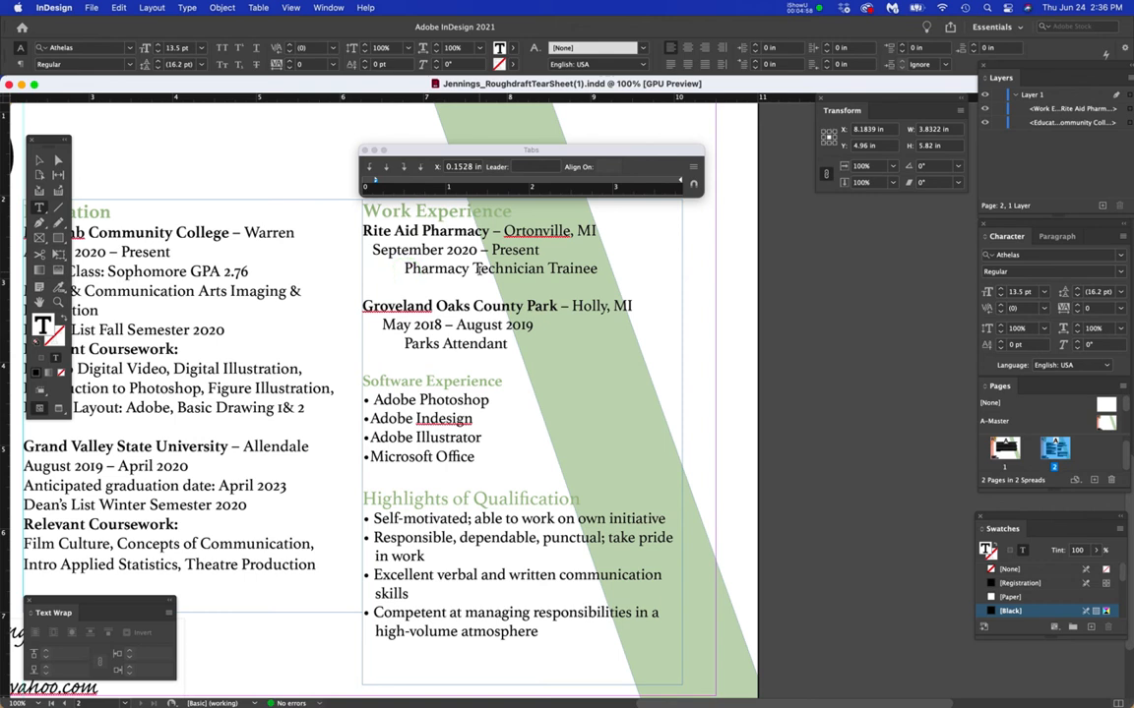
pyautogui.press('BackSpace')
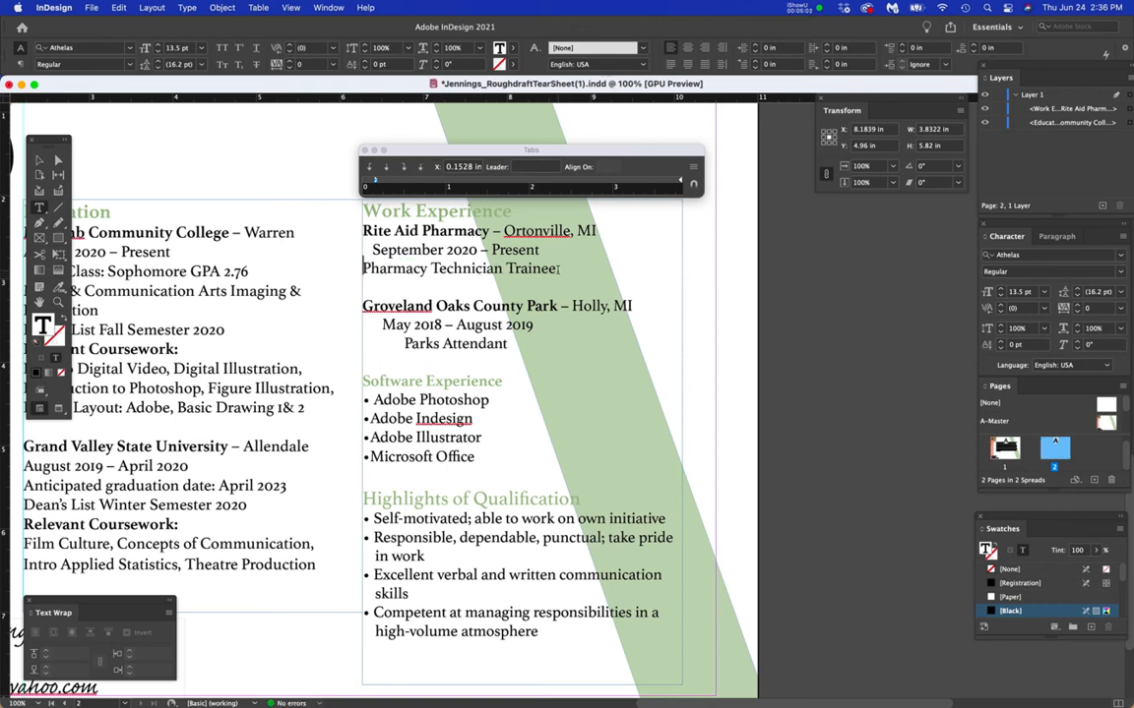
pyautogui.press('Tab')
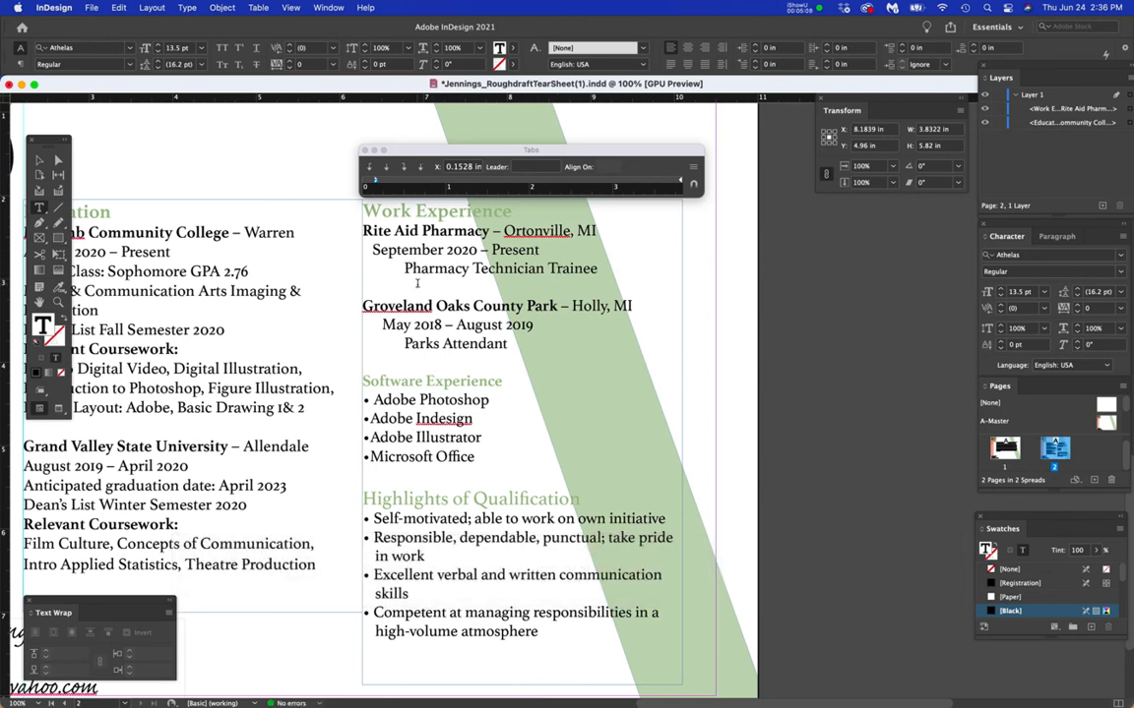
pyautogui.press('BackSpace')
pyautogui.press('BackSpace')
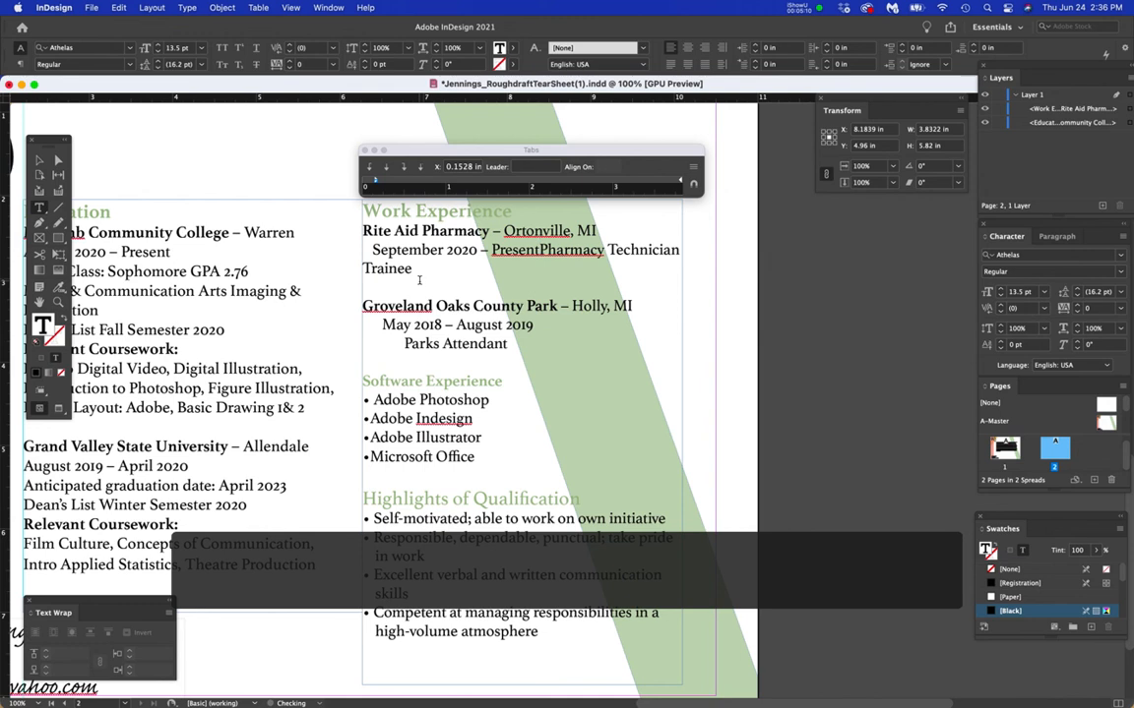
pyautogui.press('Return')
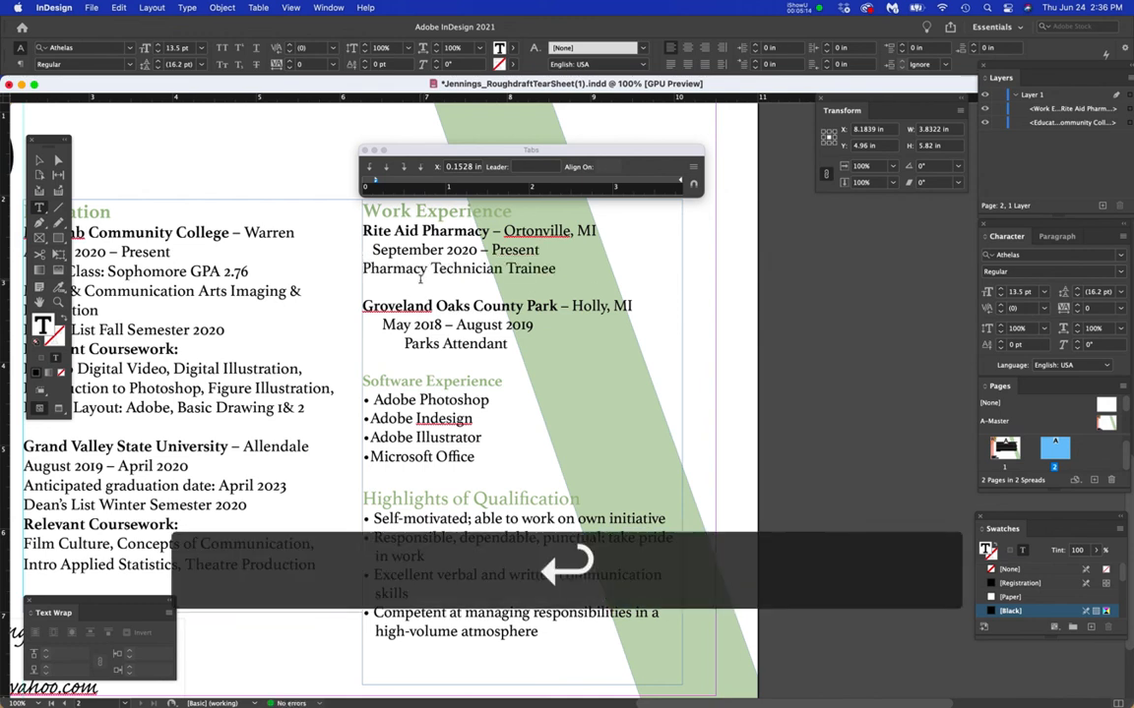
pyautogui.press('Tab')
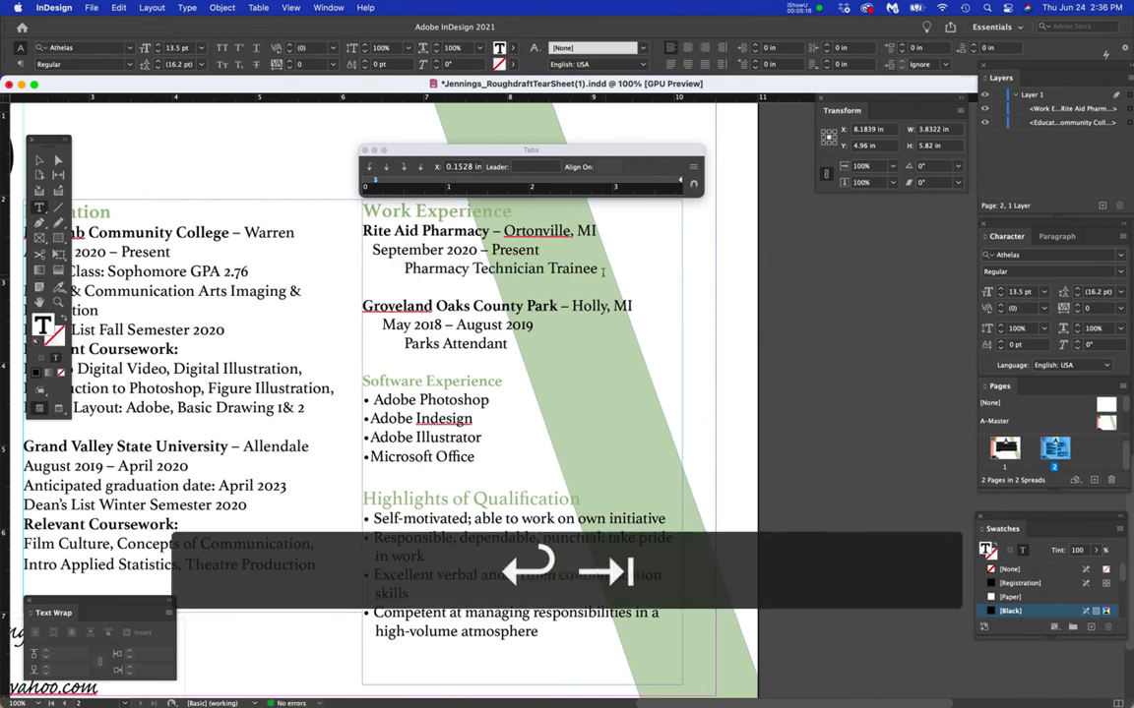
# - Add a left tab stop at 0.1389 in to the date and job title lines under Rite Aid Pharmacy
pyautogui.moveTo(599, 272); pyautogui.dragTo(356, 251)
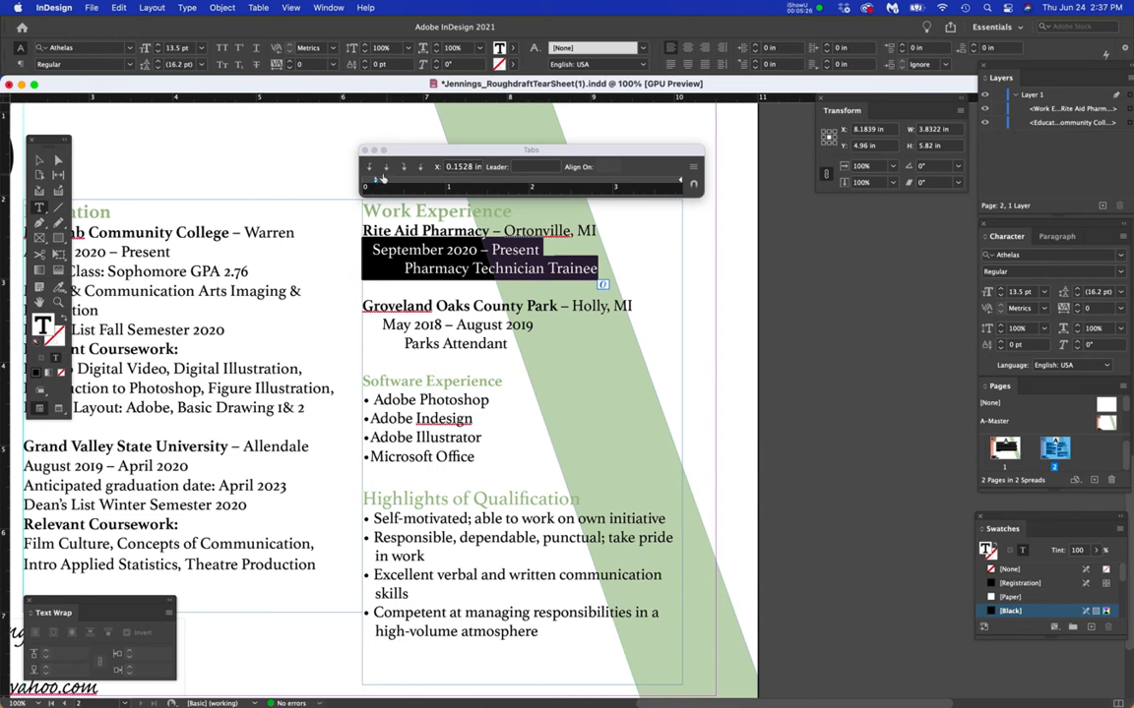
pyautogui.moveTo(389, 180); pyautogui.dragTo(373, 179)
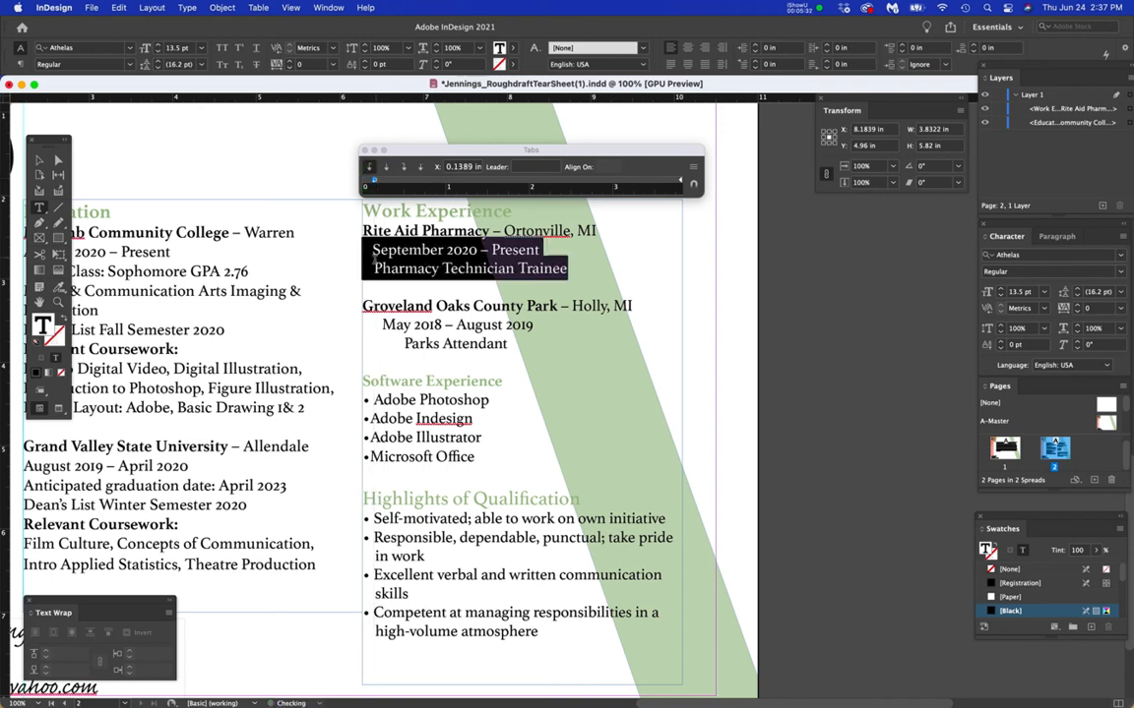
pyautogui.click(390, 264)
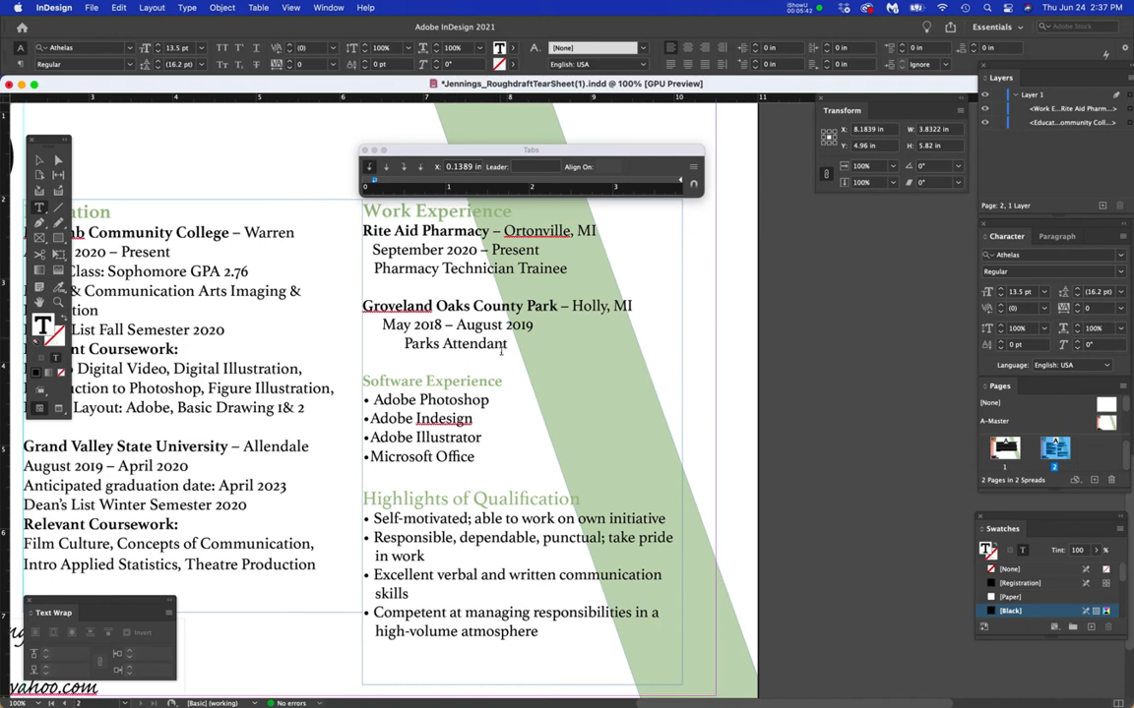
# - Add a left tab stop at 0.1806 in to the two lines under Groveland Oaks County Park and remove extra spaces before "May 2018"
pyautogui.moveTo(510, 343)
pyautogui.mouseDown()
pyautogui.moveTo(362, 367)
pyautogui.moveTo(351, 332)
pyautogui.moveTo(290, 324)
pyautogui.moveTo(354, 323)
pyautogui.mouseUp()
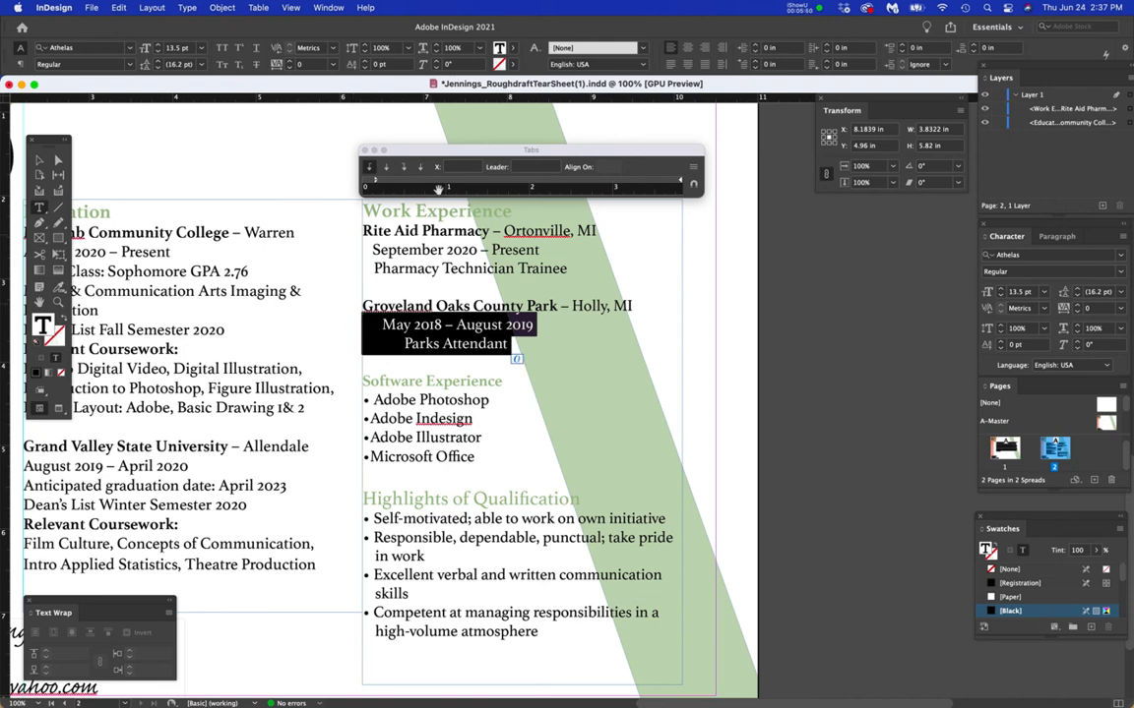
pyautogui.moveTo(393, 185); pyautogui.dragTo(377, 179)
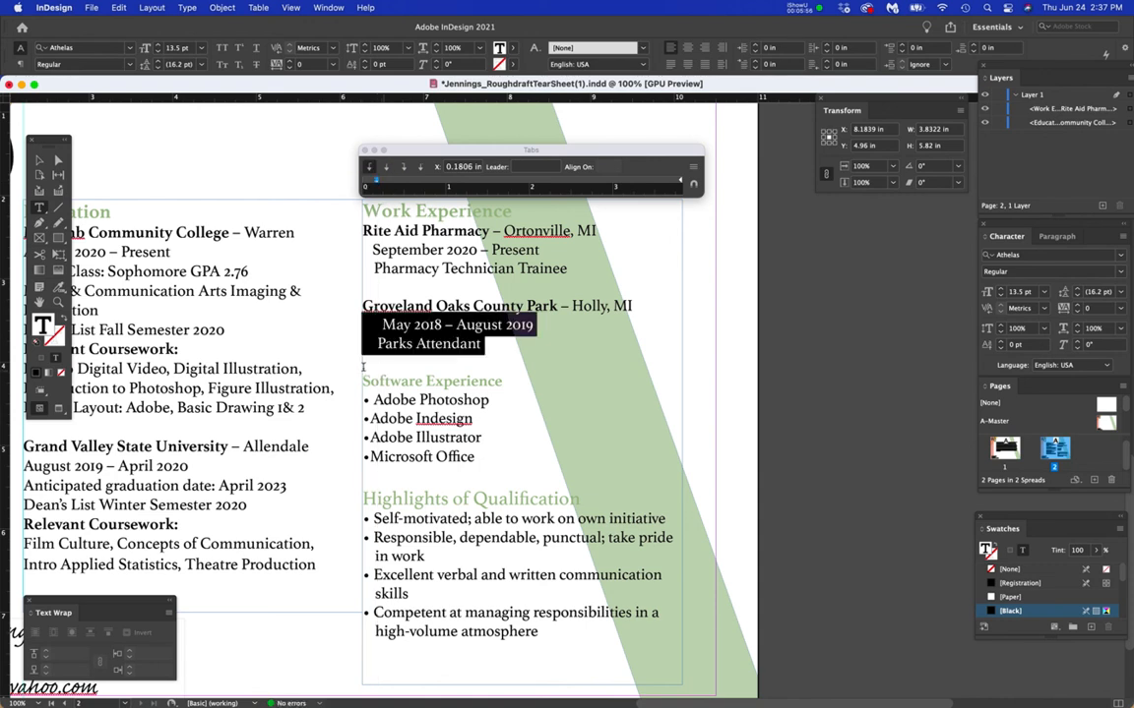
pyautogui.click(384, 325)
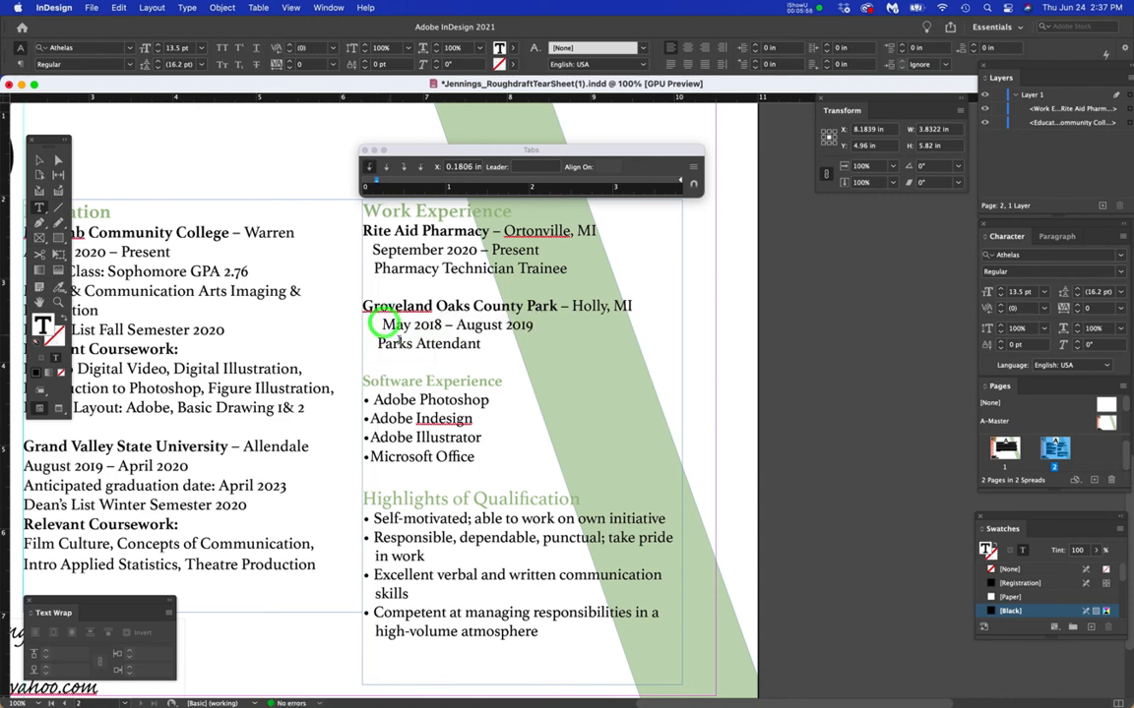
pyautogui.press('Return')
pyautogui.press('BackSpace')
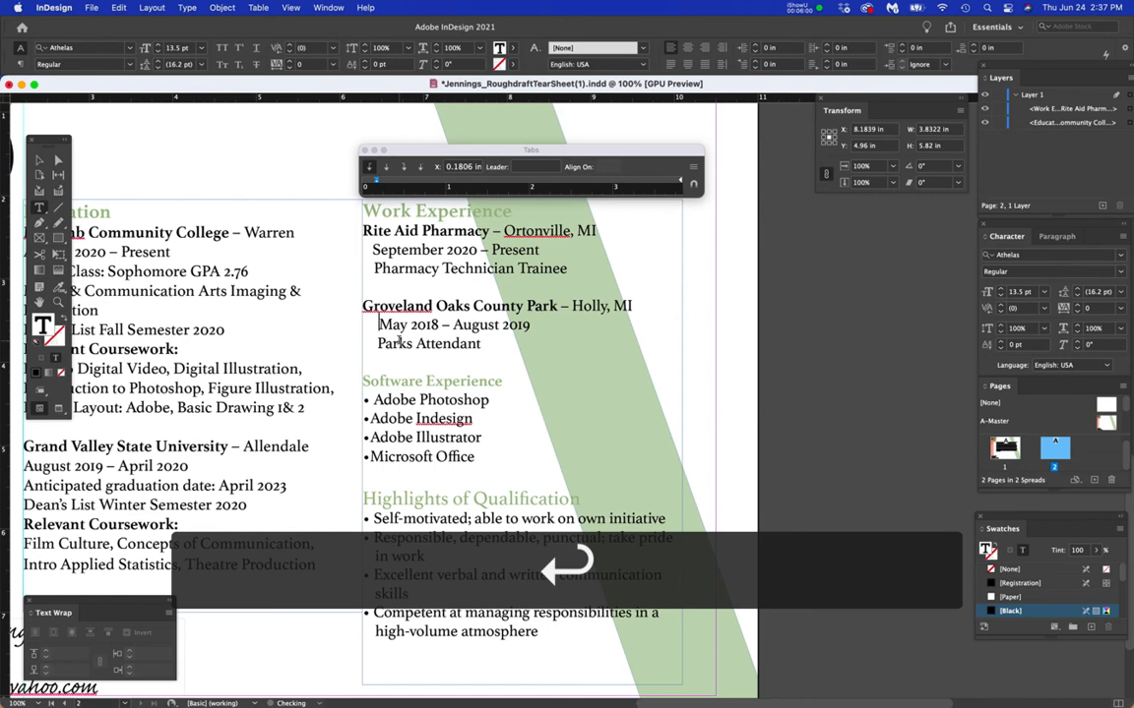
pyautogui.press('BackSpace')
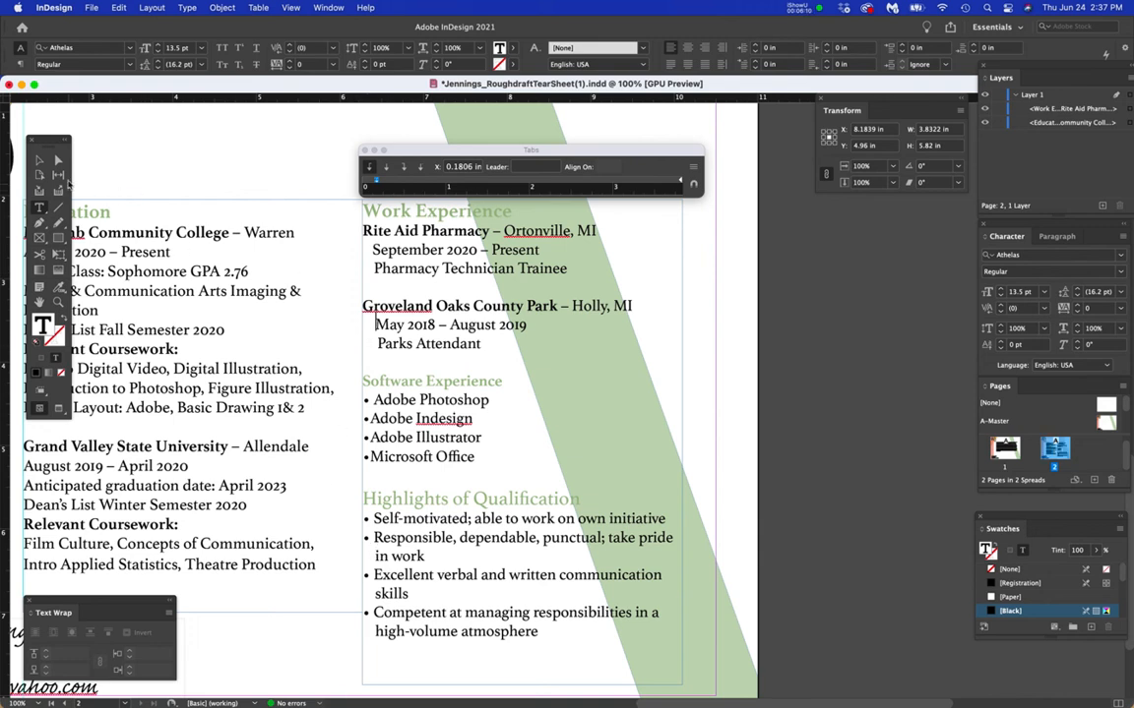
# - Close the Tabs ruler and save the document
pyautogui.click(57, 160)
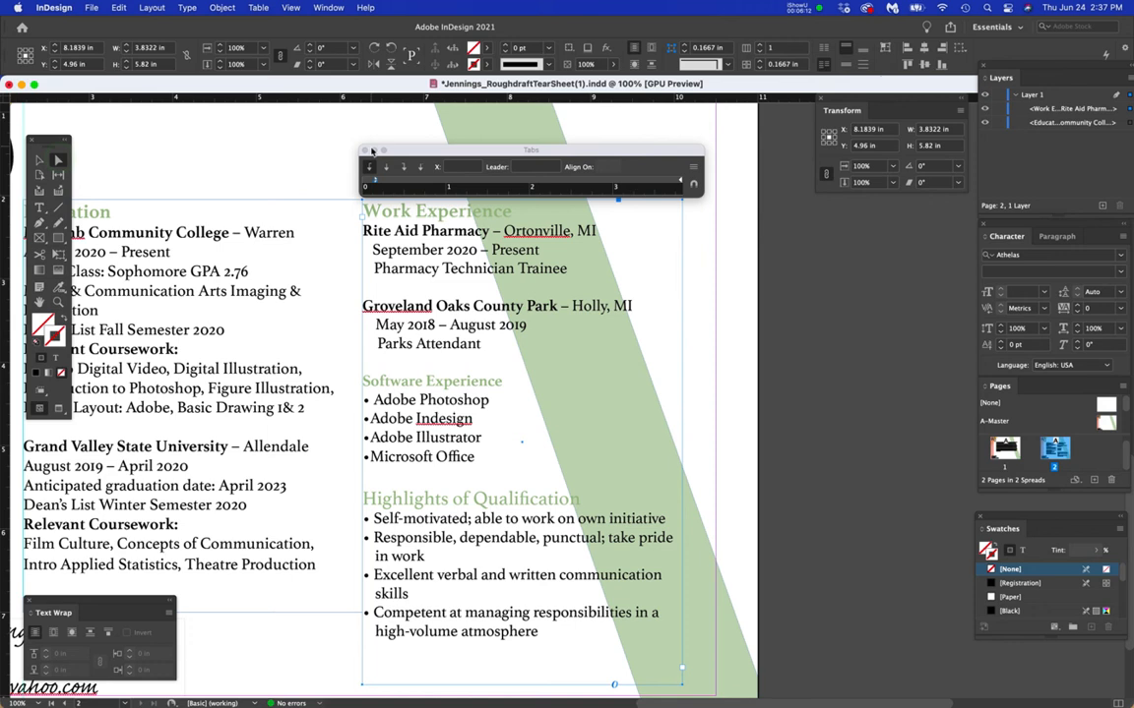
pyautogui.click(364, 150)
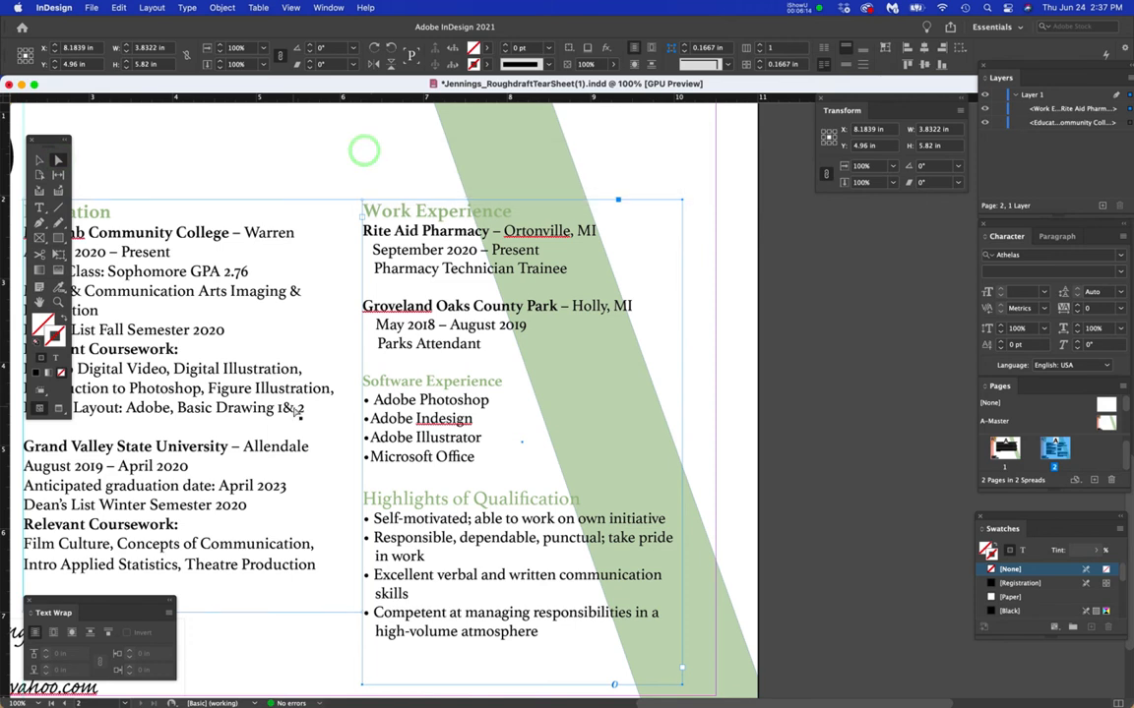
pyautogui.press('super+minus')
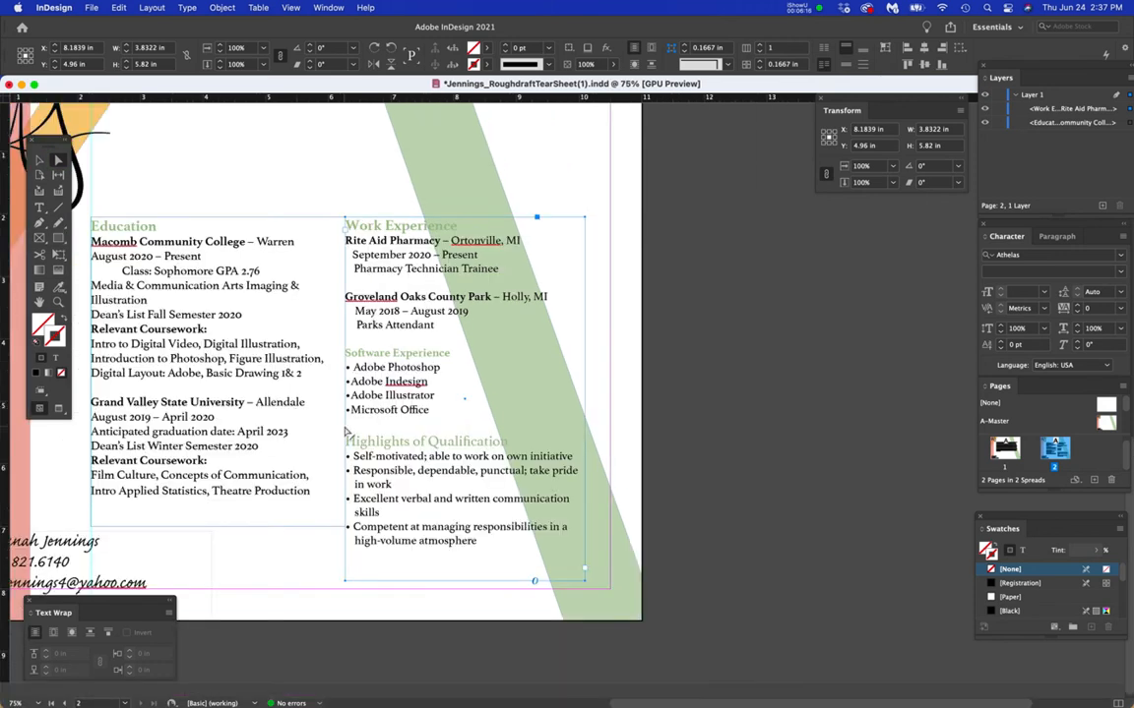
pyautogui.press('super+s')
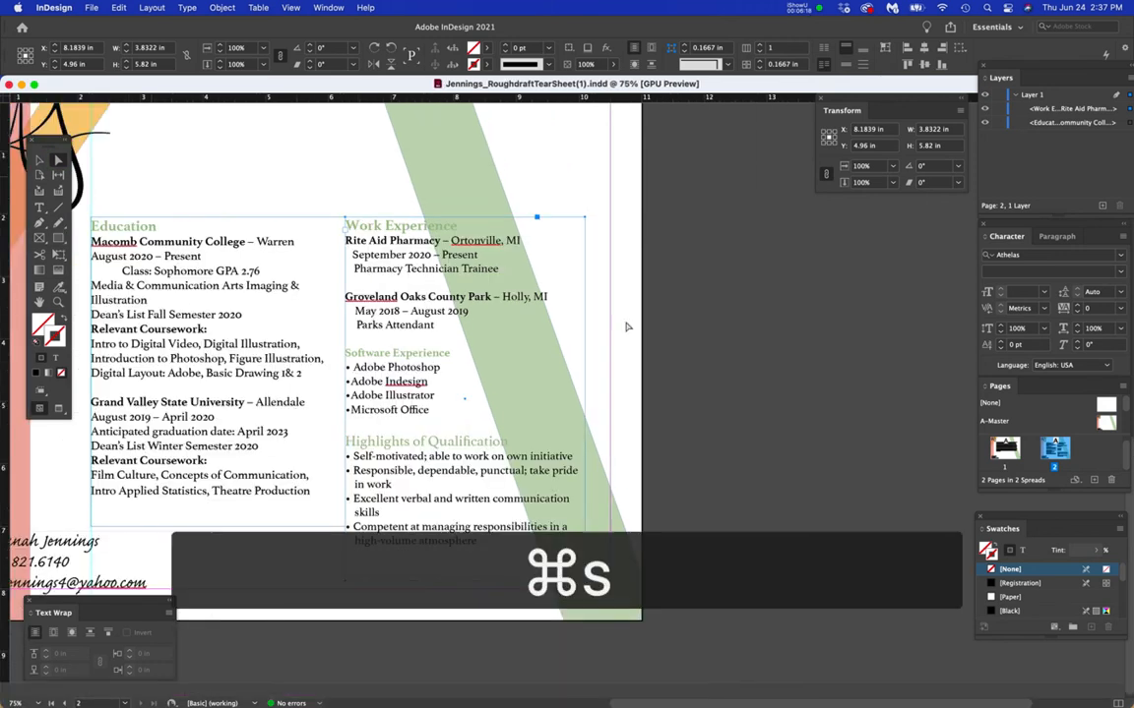
# - Switch the tear sheet to the Presentation screen mode
pyautogui.moveTo(706, 404); pyautogui.dragTo(930, 444)
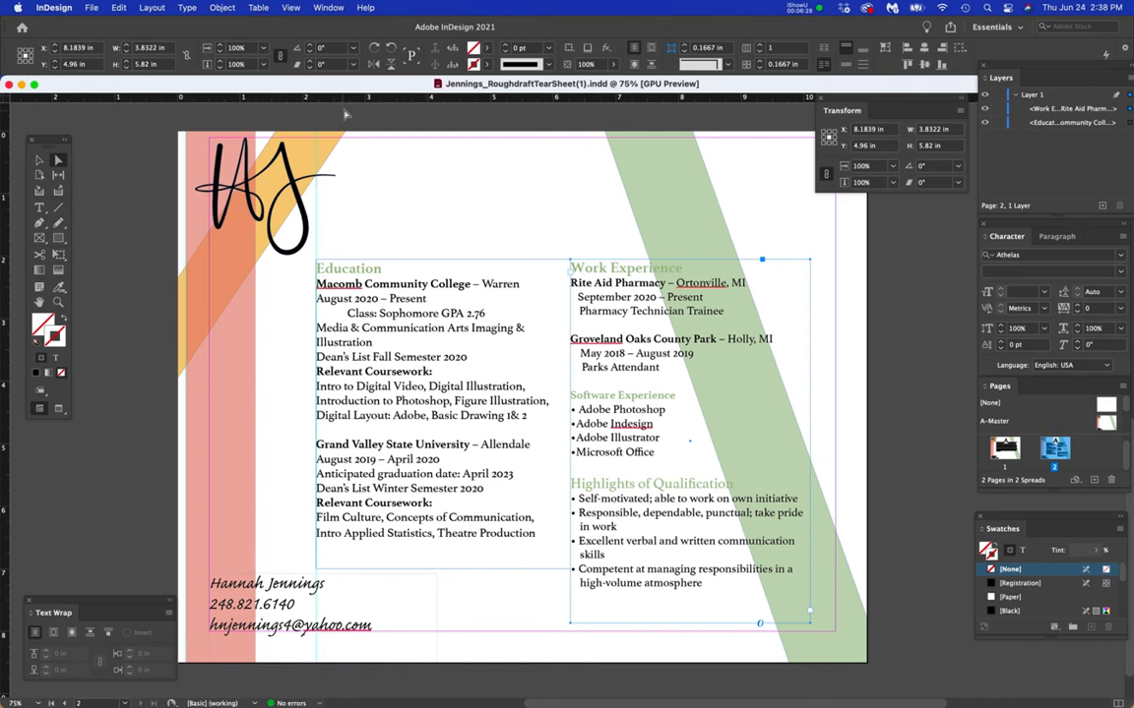
pyautogui.click(152, 8)
pyautogui.moveTo(154, 8); pyautogui.dragTo(296, 246)
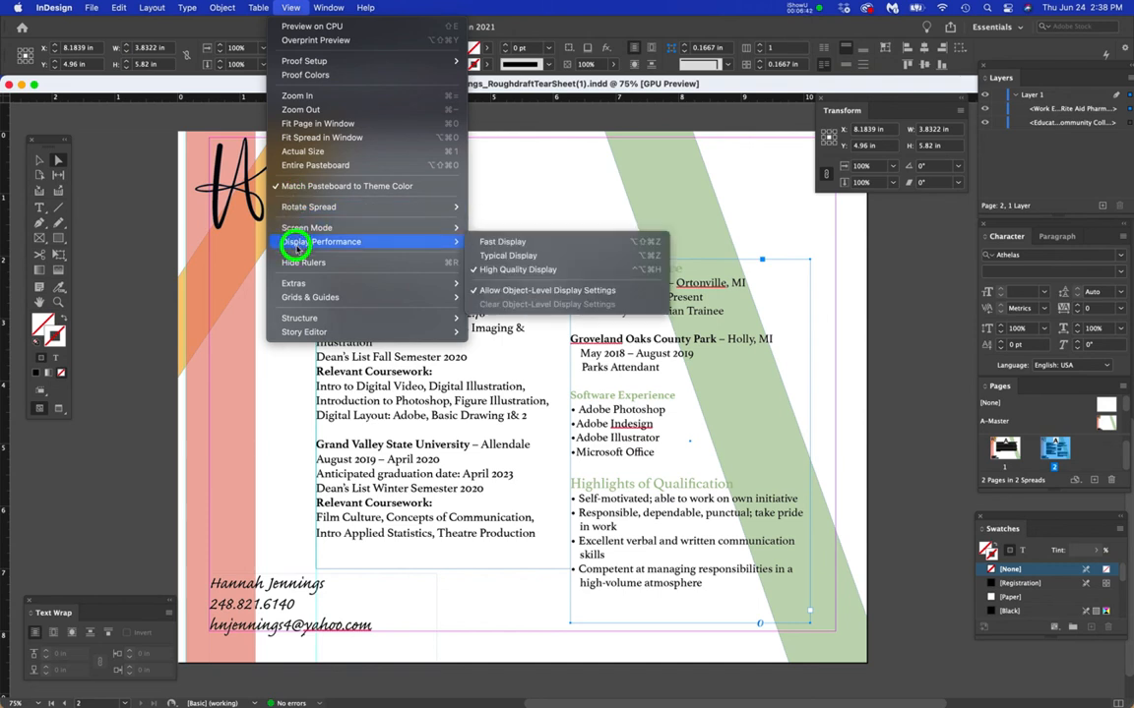
pyautogui.moveTo(296, 246); pyautogui.dragTo(455, 225)
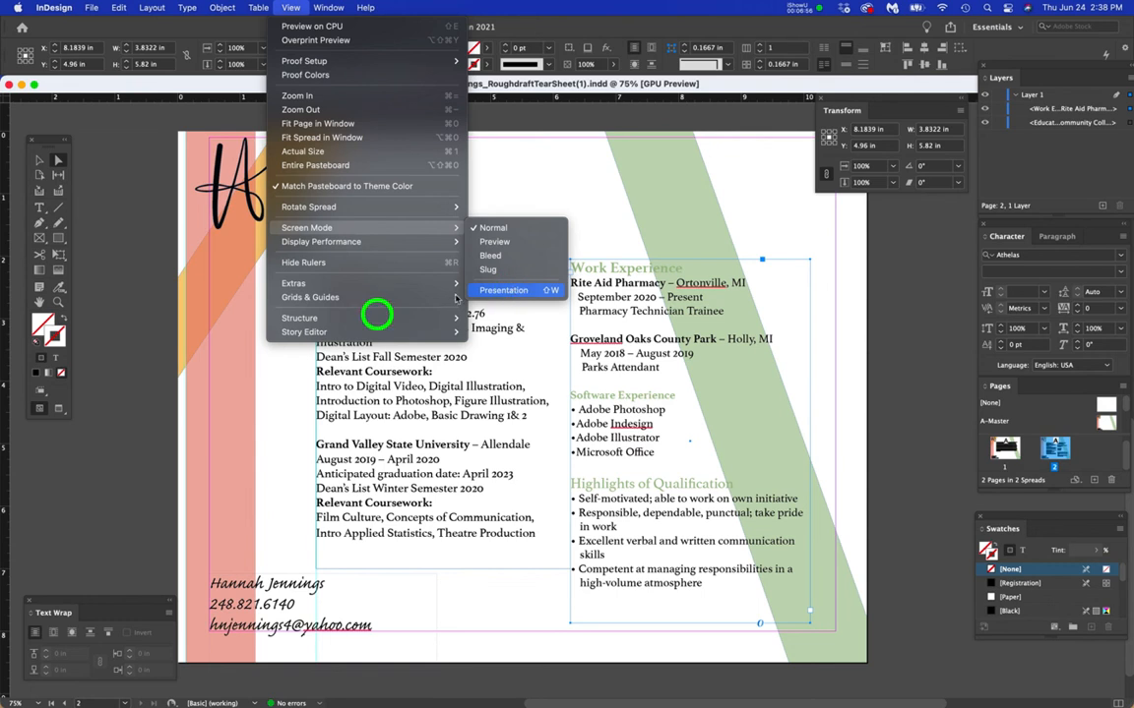
pyautogui.click(158, 347)
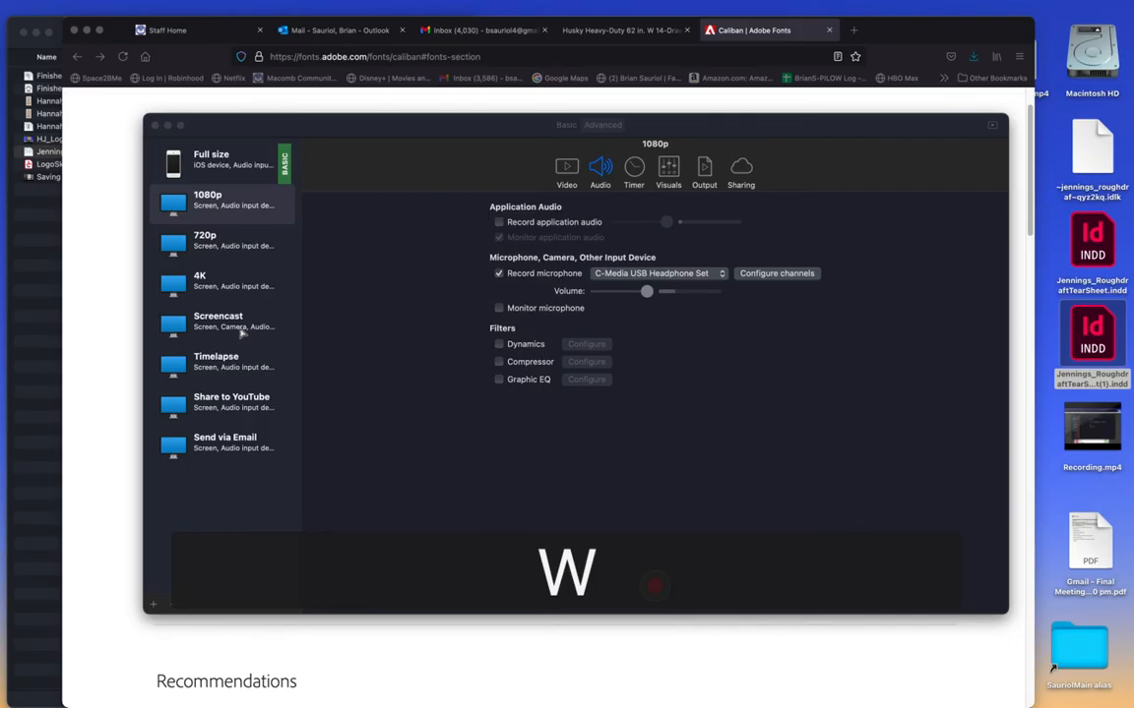
# - Minimize the browser and screen recorder windows that cover the presentation
pyautogui.click(168, 125)
pyautogui.moveTo(387, 127); pyautogui.dragTo(392, 184)
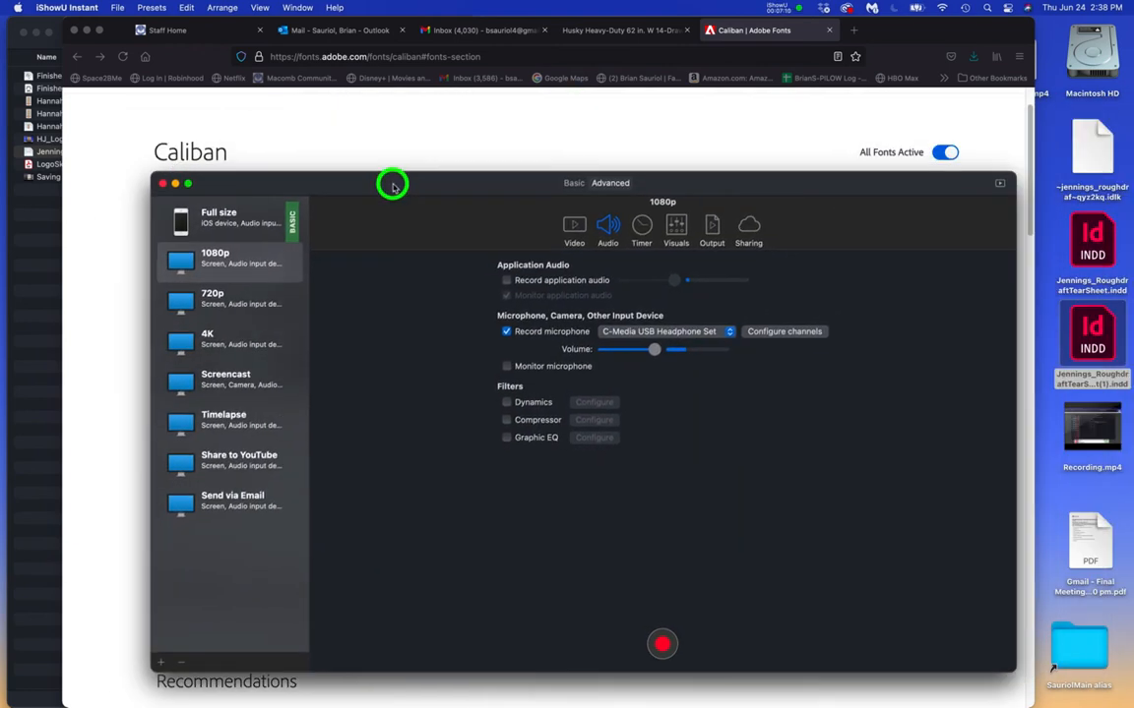
pyautogui.click(87, 30)
pyautogui.click(163, 183)
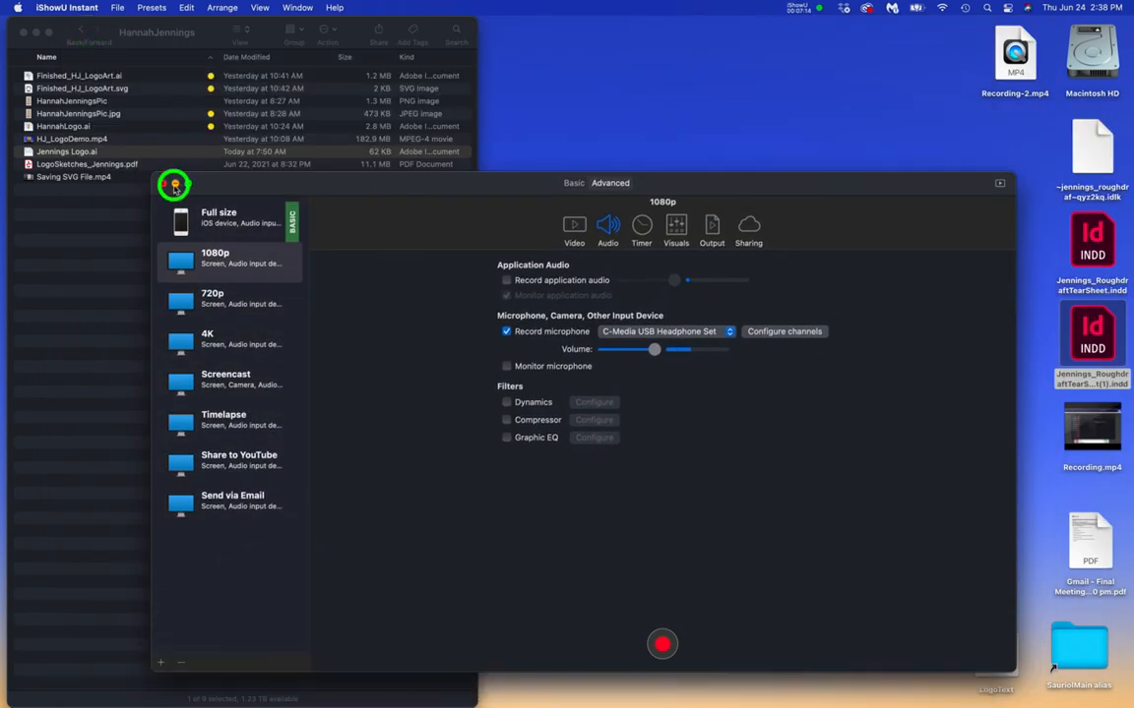
# - Switch back to InDesign and page through the presentation to review the resume and essay pages
pyautogui.moveTo(4, 350)
pyautogui.click(15, 291)
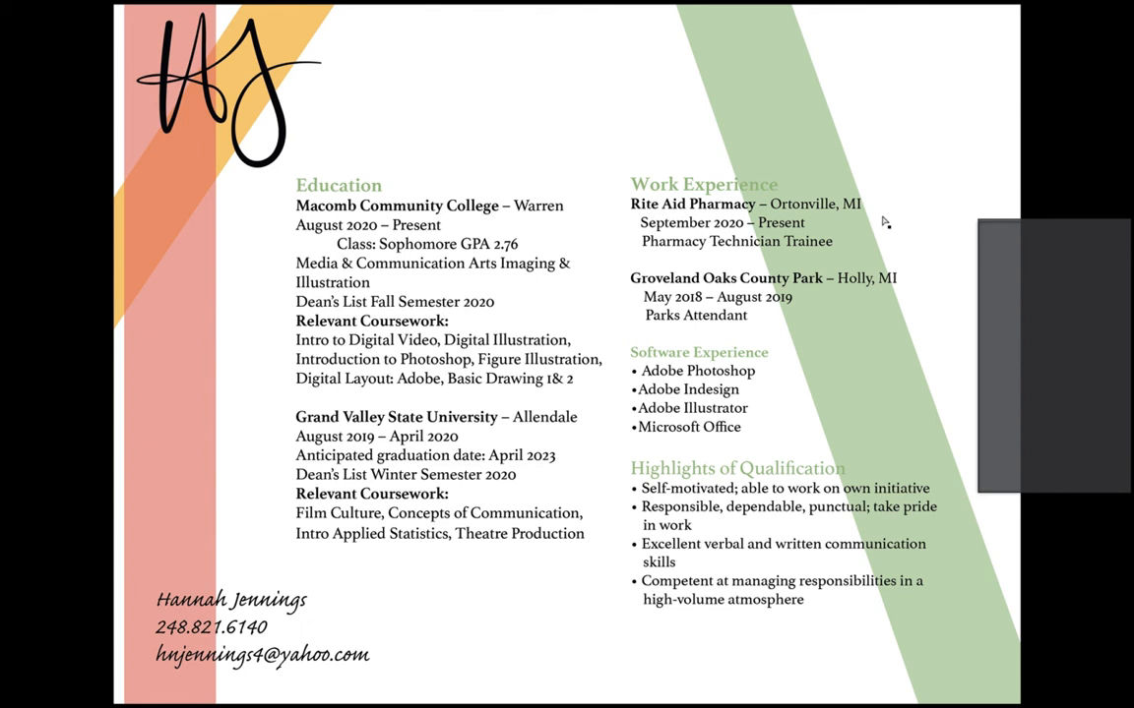
pyautogui.press('Up')
pyautogui.press('Down')
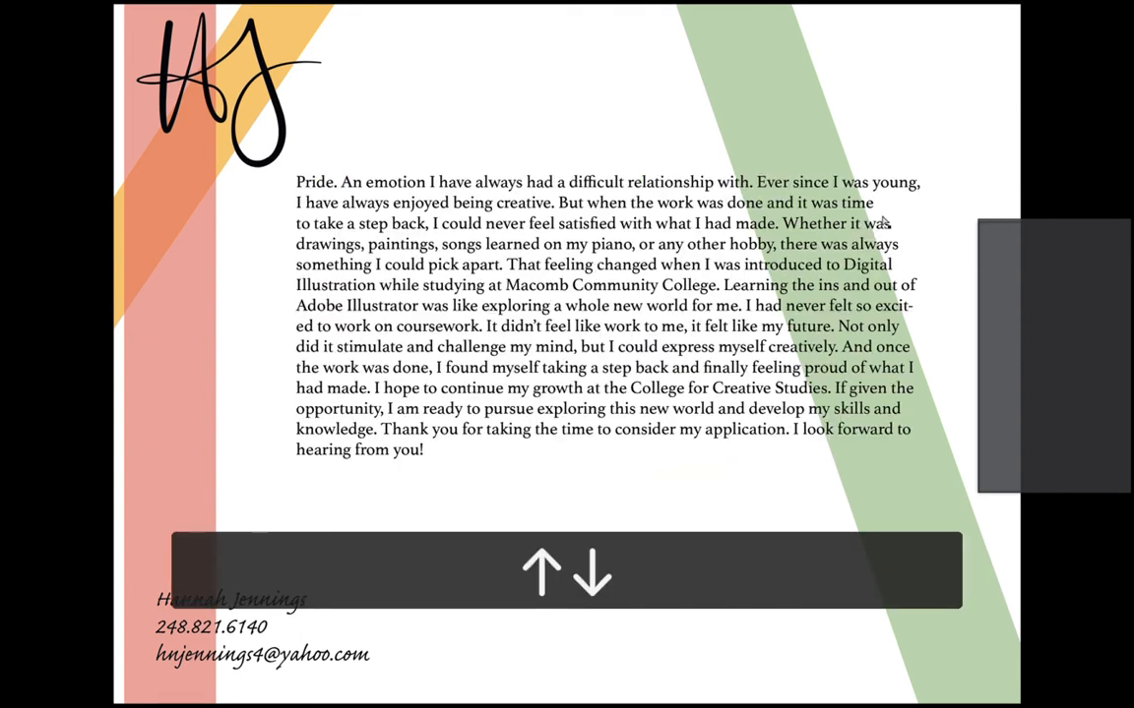
# - Flip repeatedly between the essay and resume pages to compare how their shared elements align, and exit the presentation
pyautogui.press('Up')
pyautogui.press('Down')
pyautogui.press('Up')
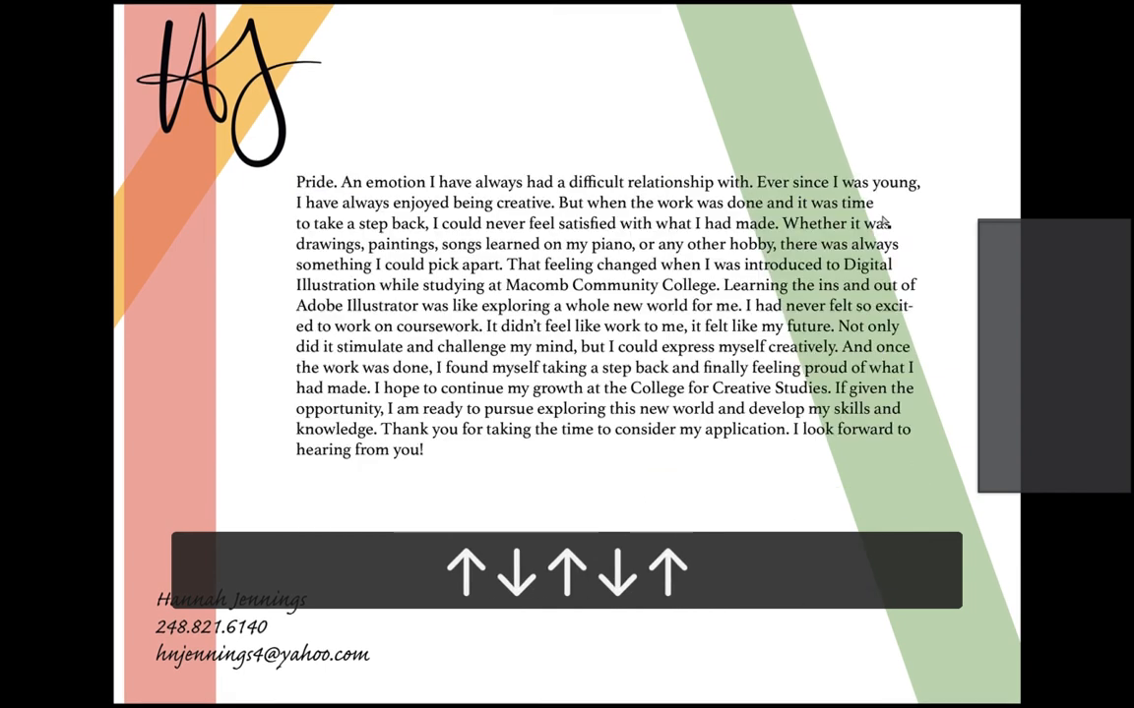
pyautogui.press('Down')
pyautogui.press('Up')
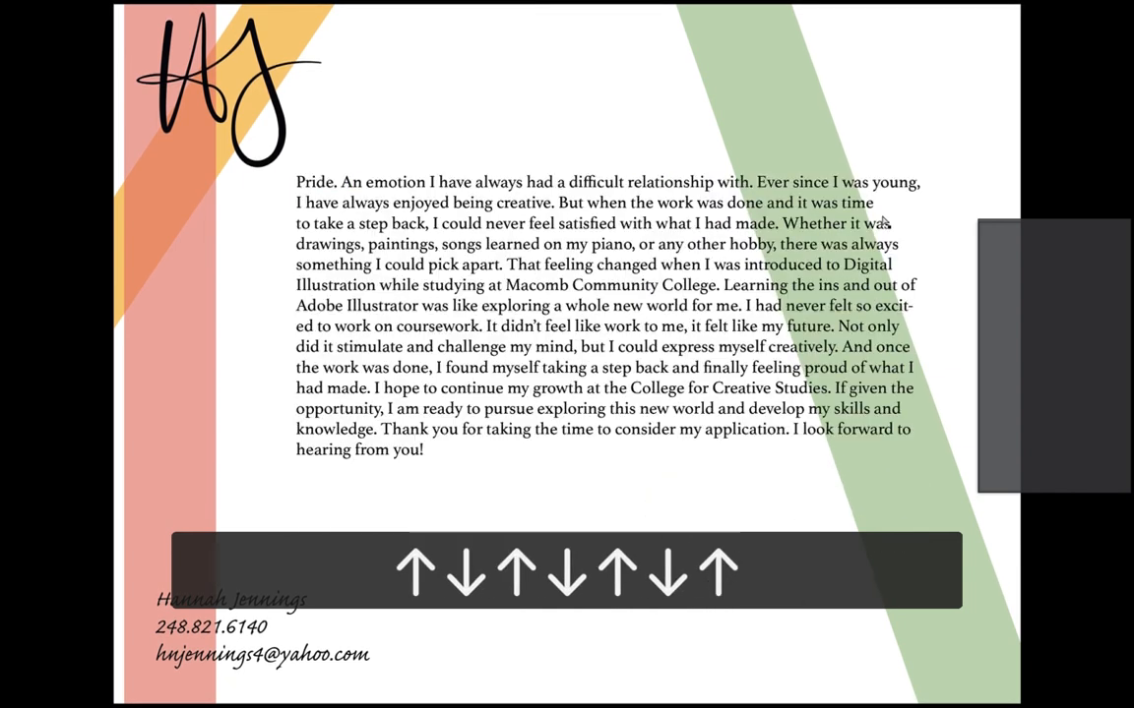
pyautogui.press('Down')
pyautogui.press('Up')
pyautogui.press('Down')
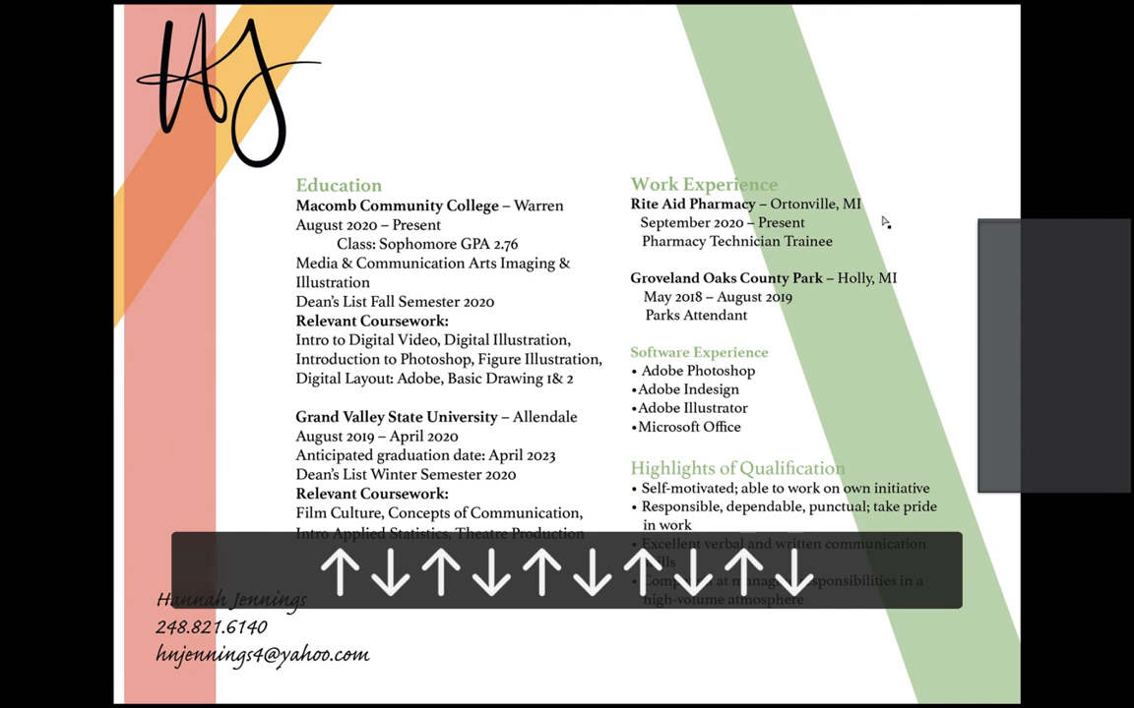
pyautogui.press('Up')
pyautogui.press('Down')
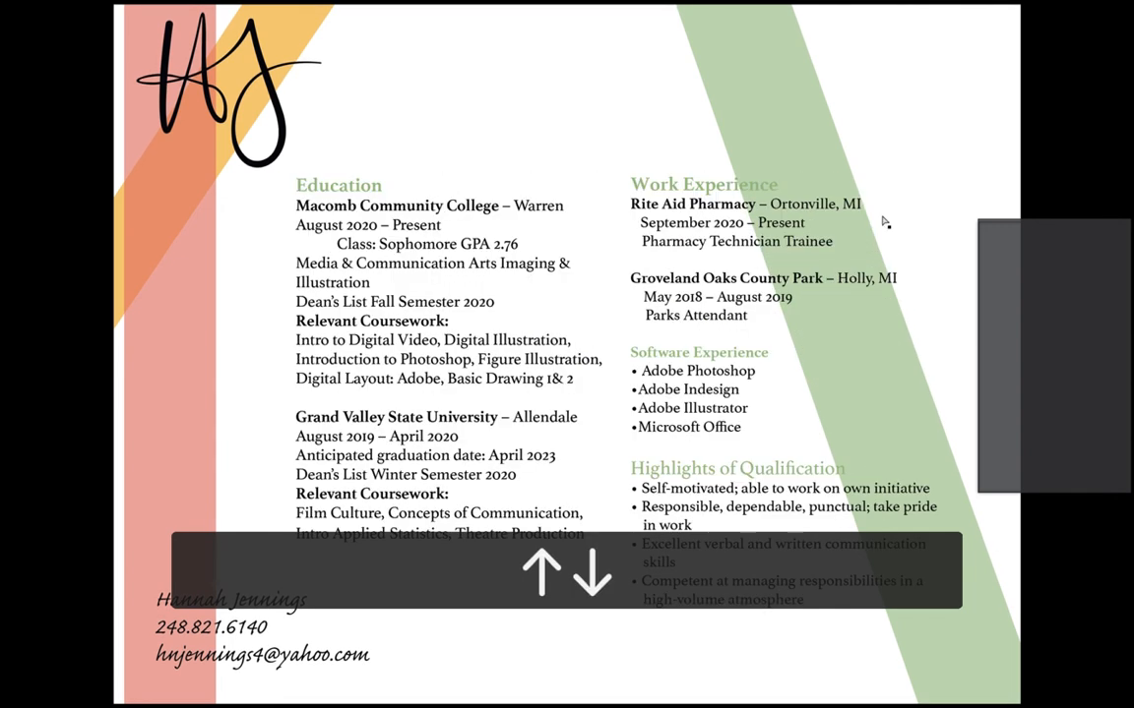
pyautogui.press('Up')
pyautogui.press('Down')
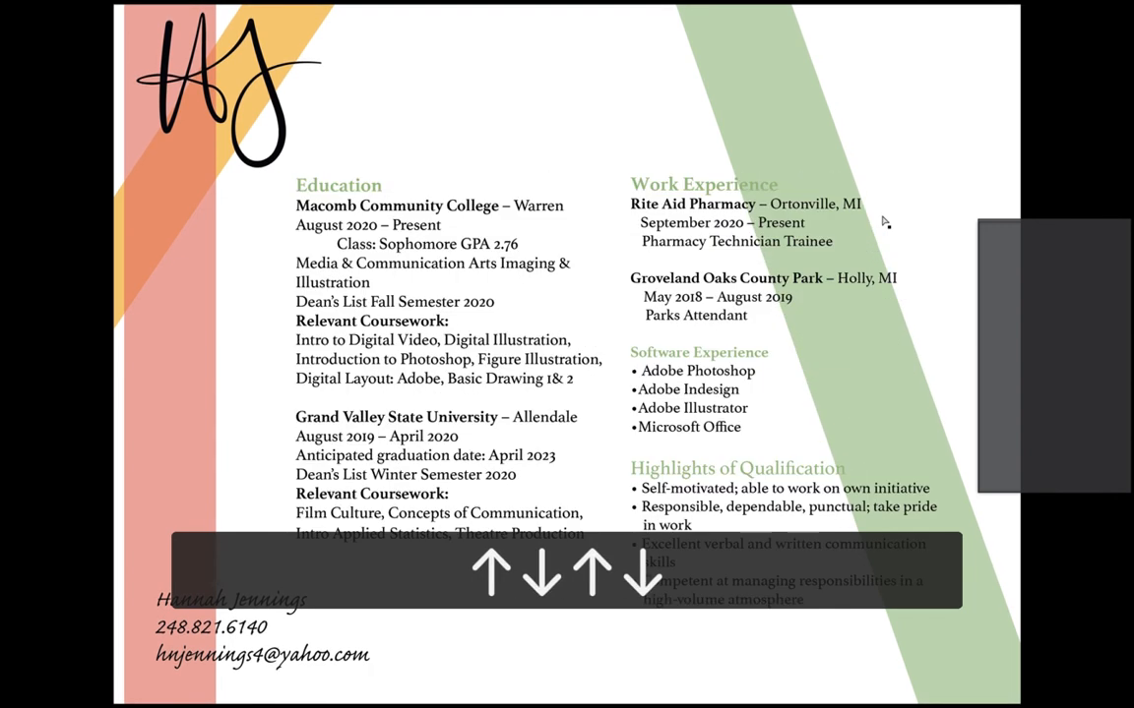
pyautogui.press('Escape')
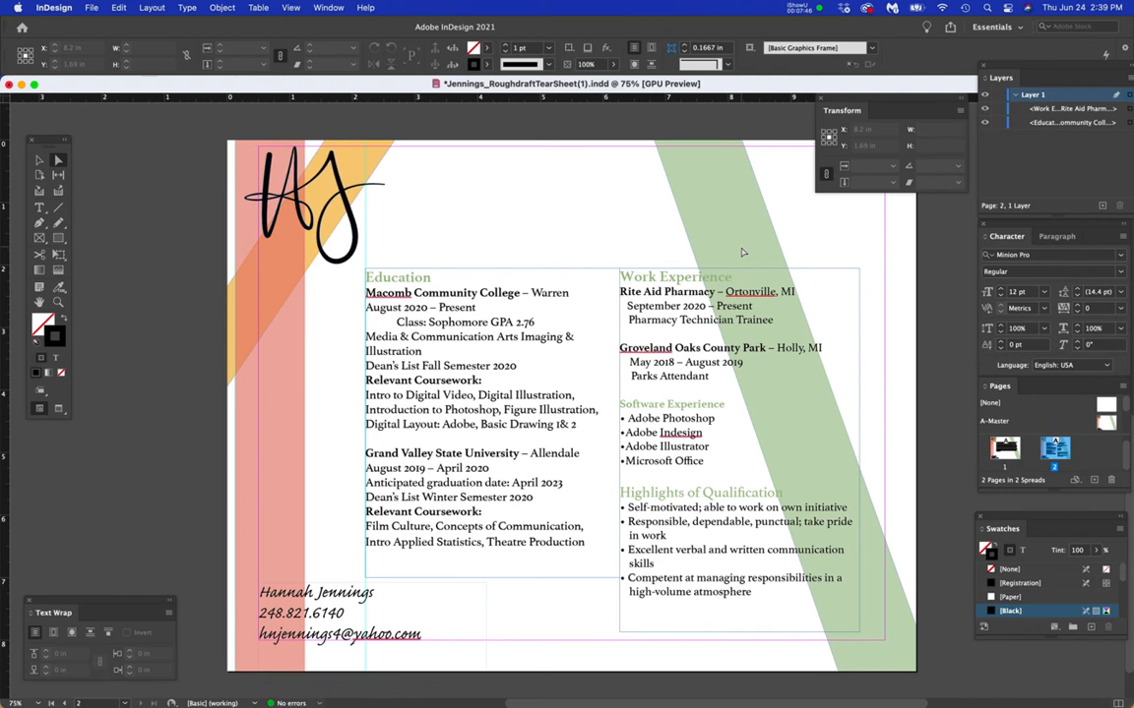
# - Set up an export to the Desktop as Adobe PDF (Interactive), replacing "(1)" in the file name with "_Edit"
pyautogui.press('super+e')
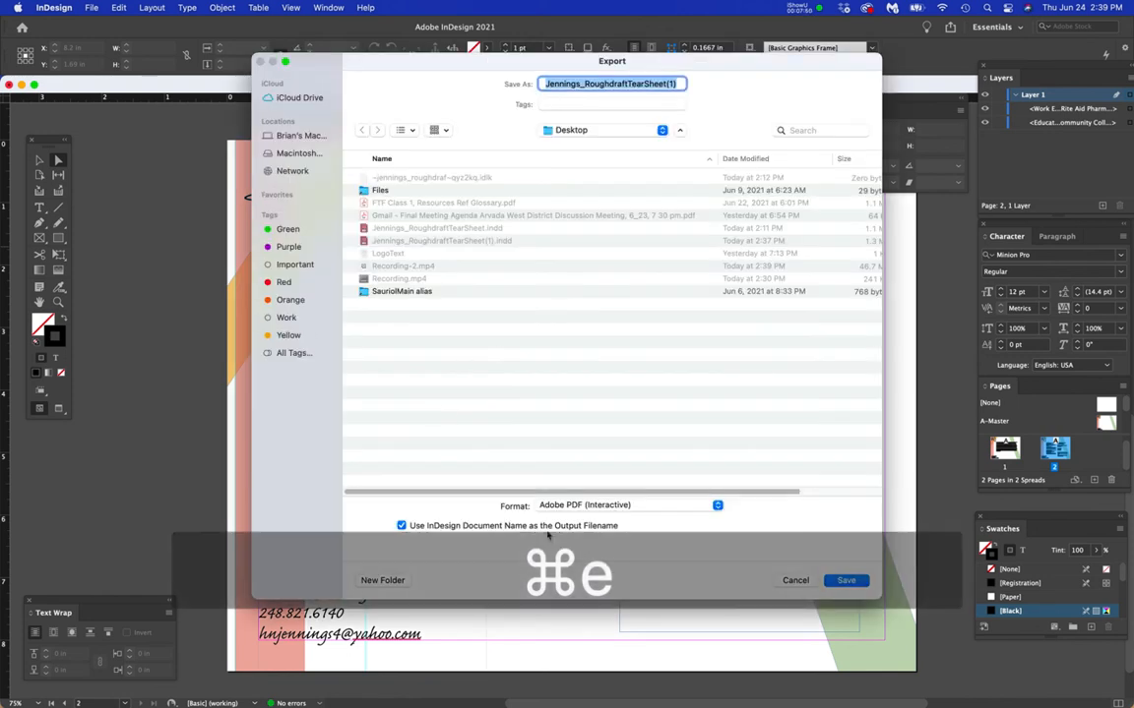
pyautogui.click(575, 505)
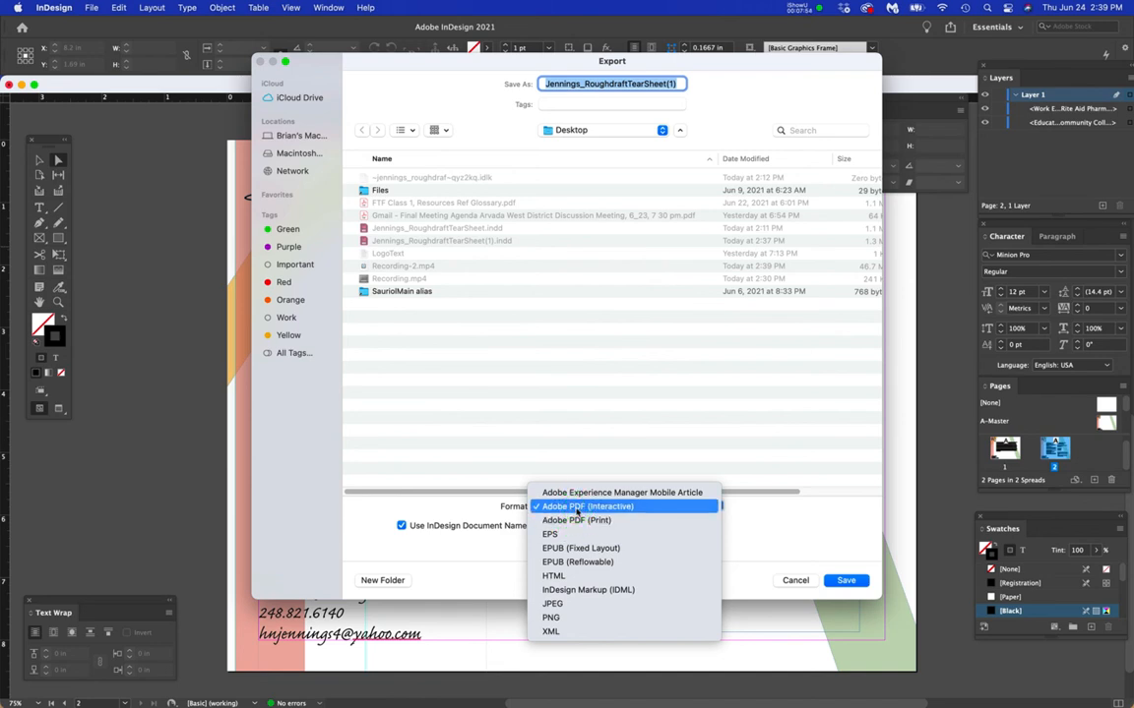
pyautogui.click(577, 507)
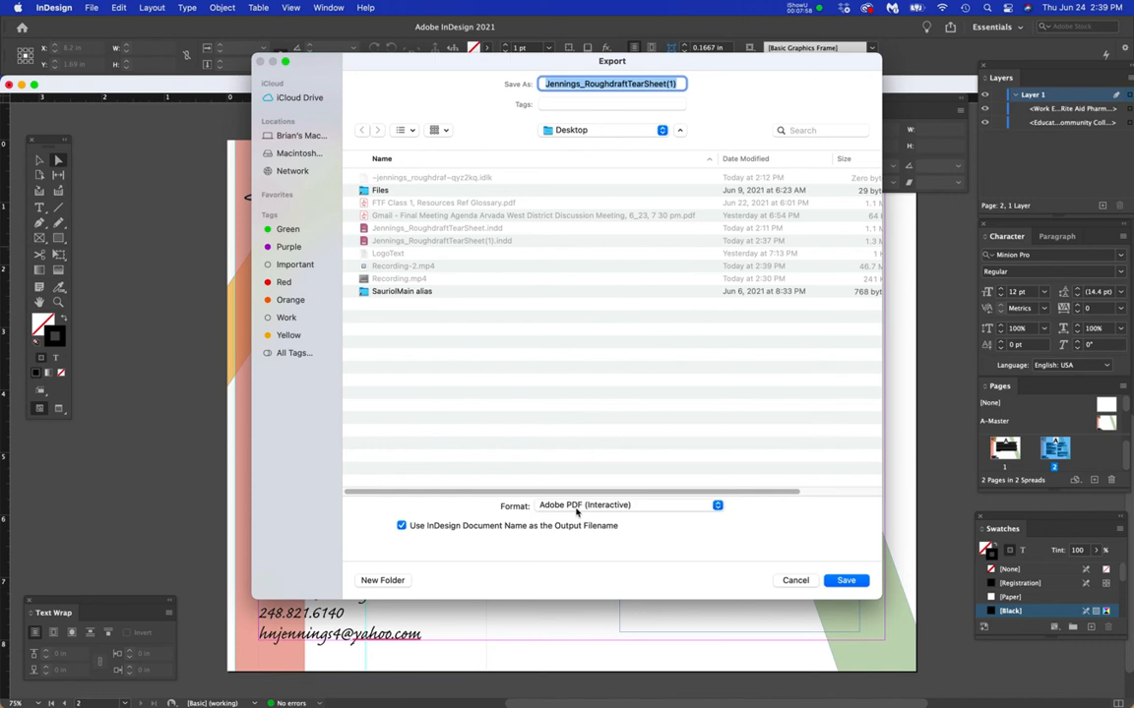
pyautogui.click(684, 85)
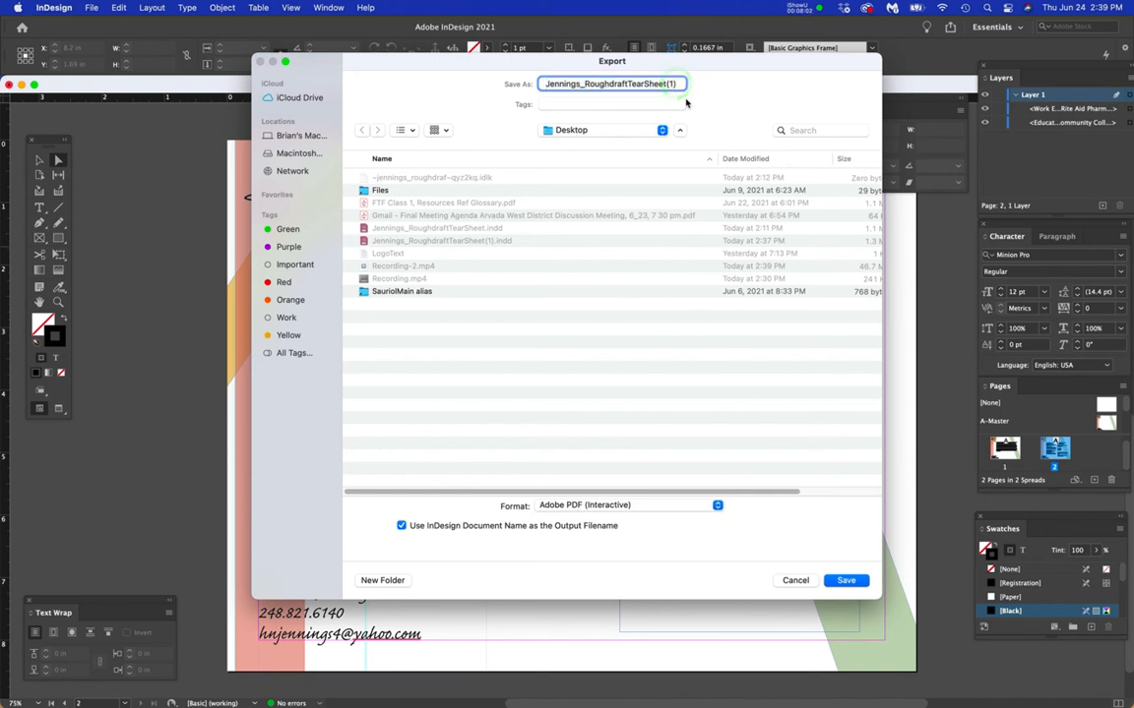
pyautogui.press('BackSpace')
pyautogui.press('BackSpace')
pyautogui.press('BackSpace')
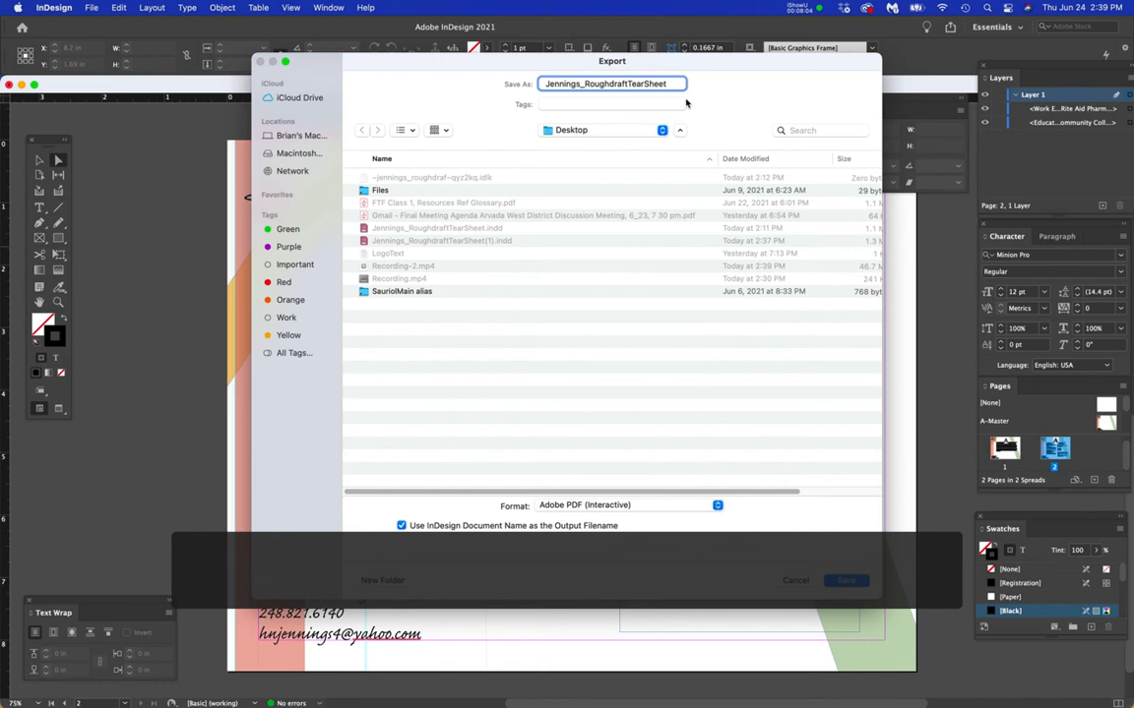
pyautogui.write('_Edit')
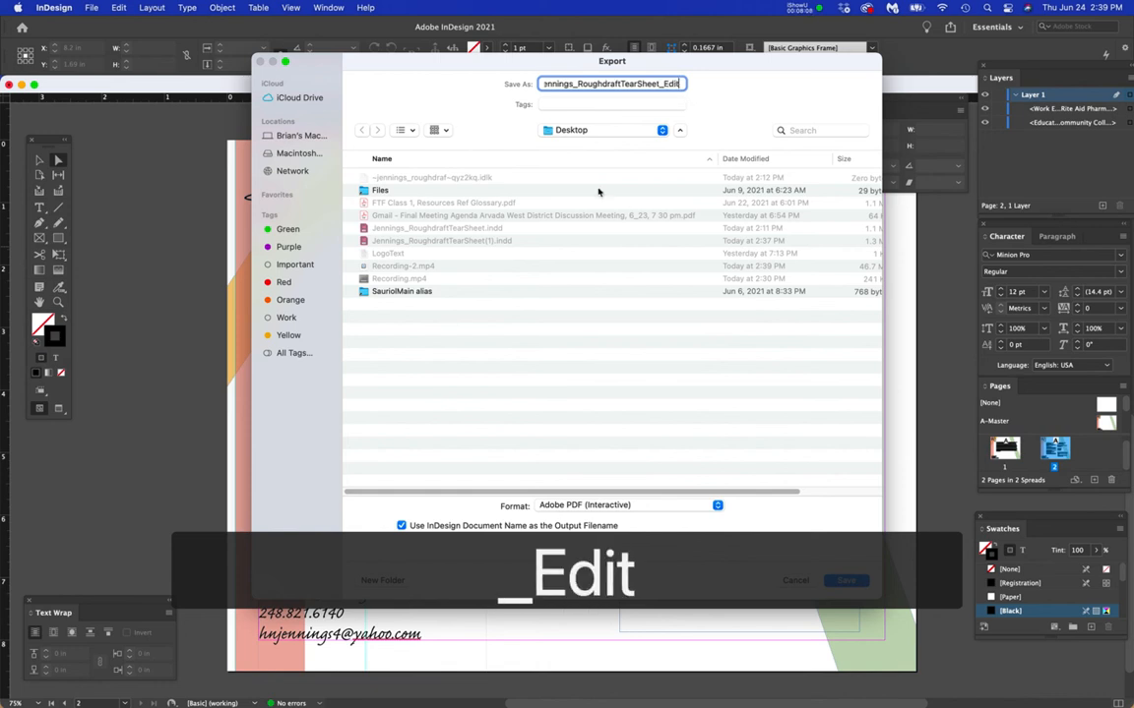
# - Export all pages to the interactive PDF with the existing options, accepting the conversion of CMYK colors to RGB
pyautogui.click(841, 580)
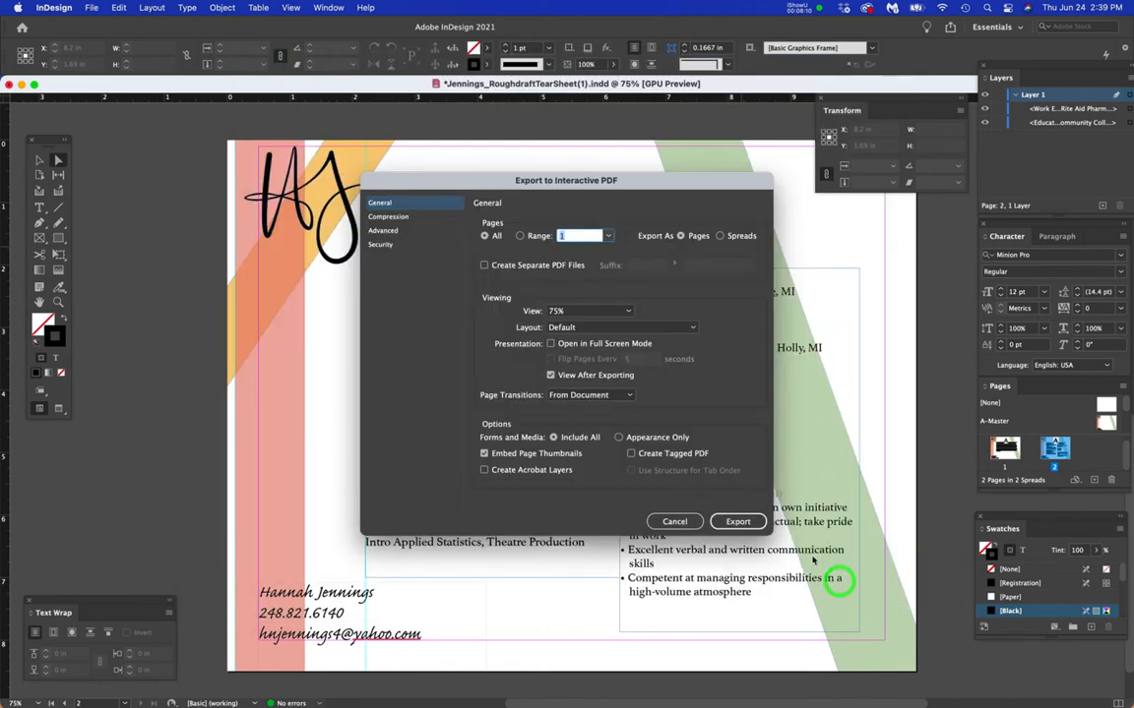
pyautogui.click(734, 523)
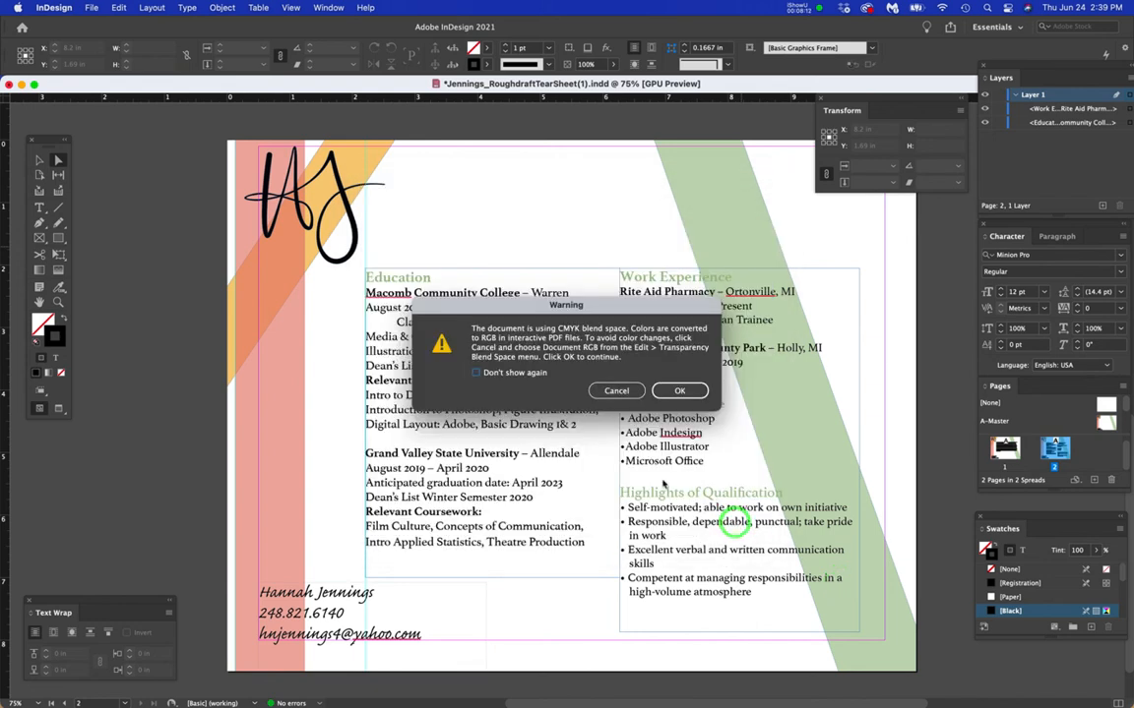
pyautogui.click(679, 391)
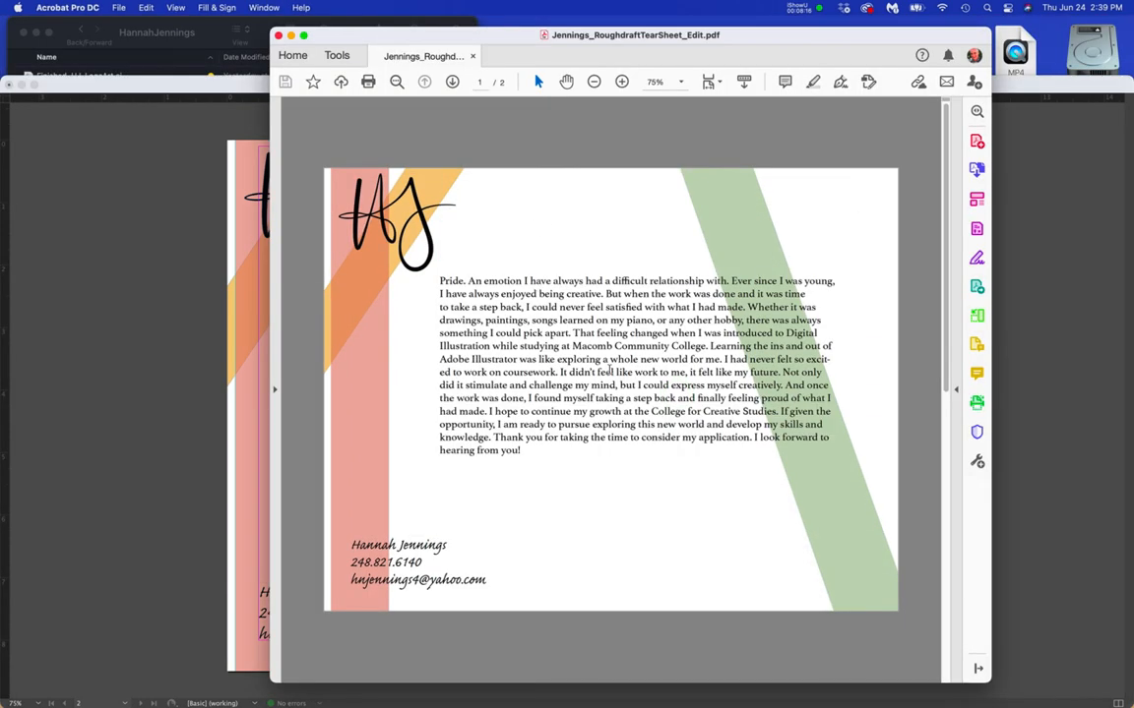
# - Flip back and forth between the two pages of the exported PDF in Acrobat to compare their layout
pyautogui.press('Right')
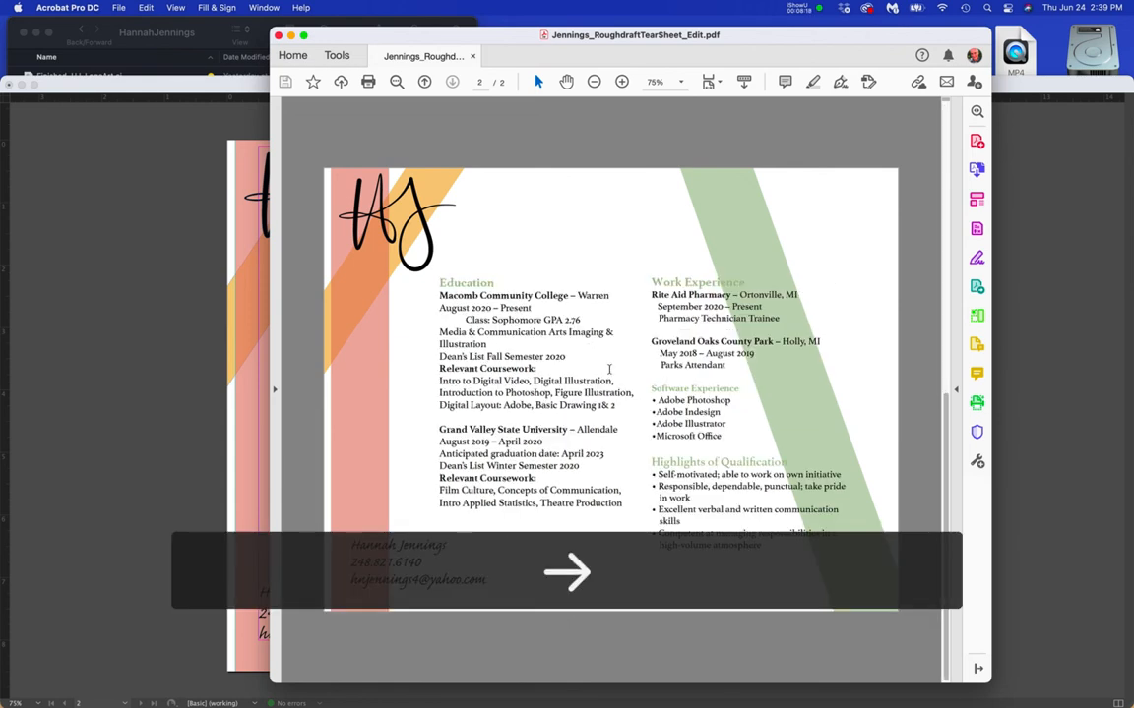
pyautogui.press('Left')
pyautogui.press('Right')
pyautogui.press('Left')
pyautogui.press('Right')
pyautogui.press('Left')
pyautogui.press('Right')
pyautogui.press('Left')
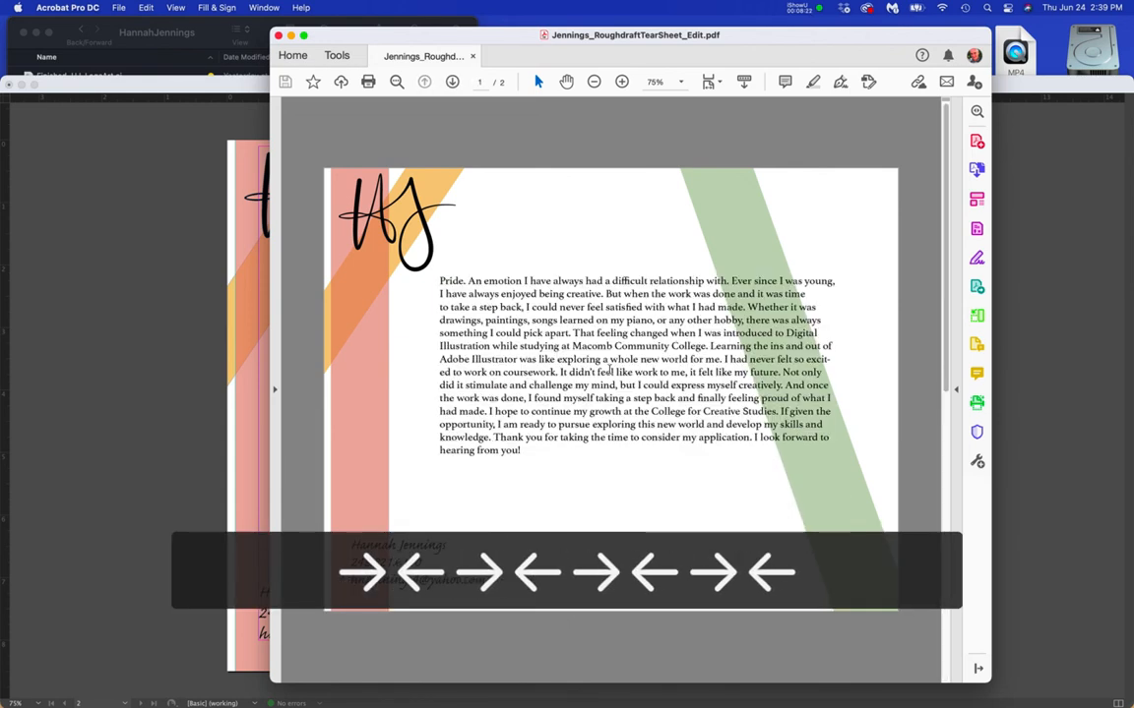